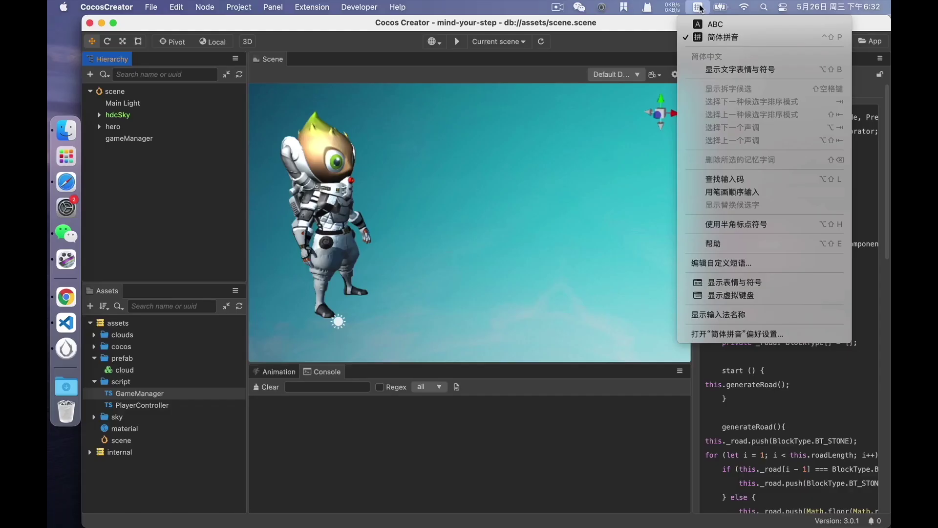
Switch the keyboard input method between Chinese pinyin and English.
key("Escape")
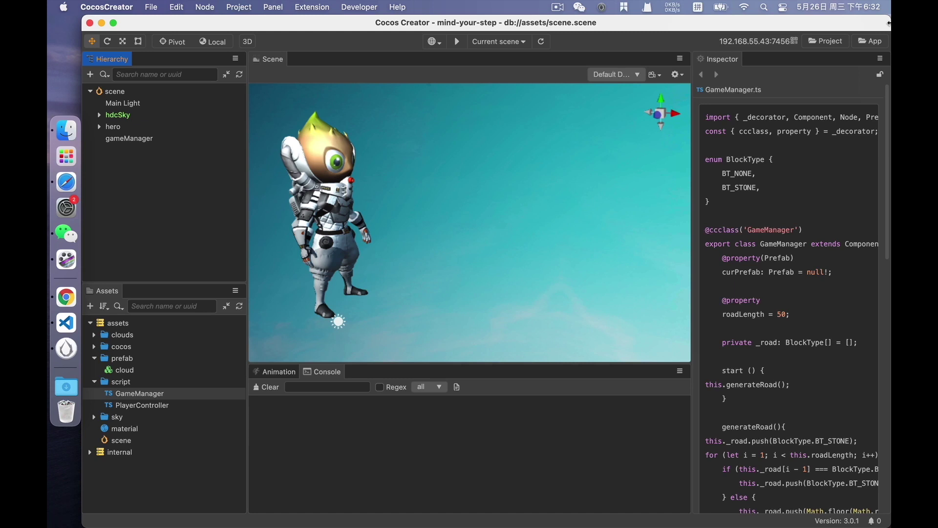
key("ctrl+space")
left_click(697, 7)
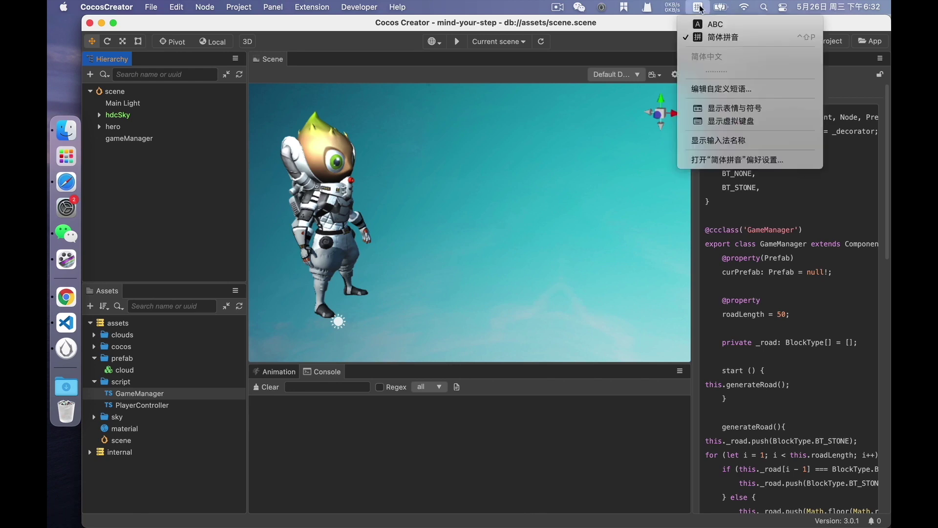
left_click(714, 36)
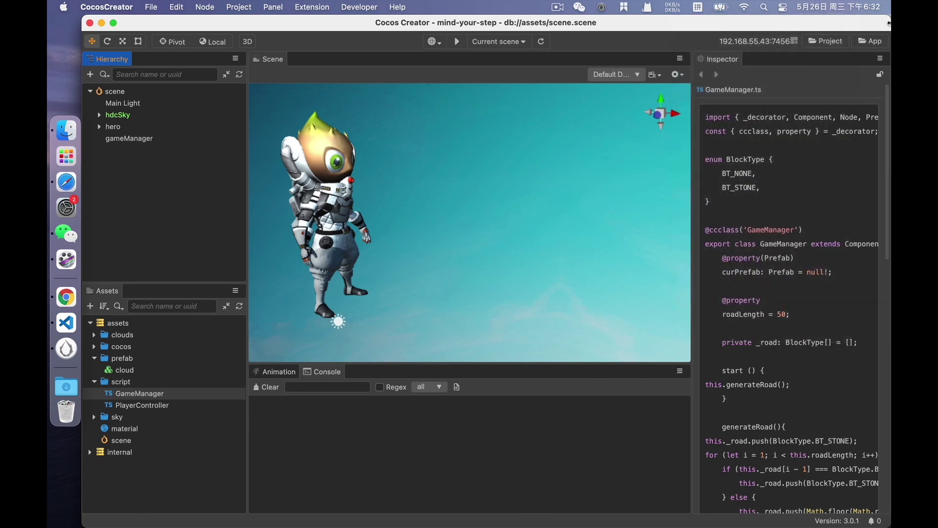
key("ctrl+space")
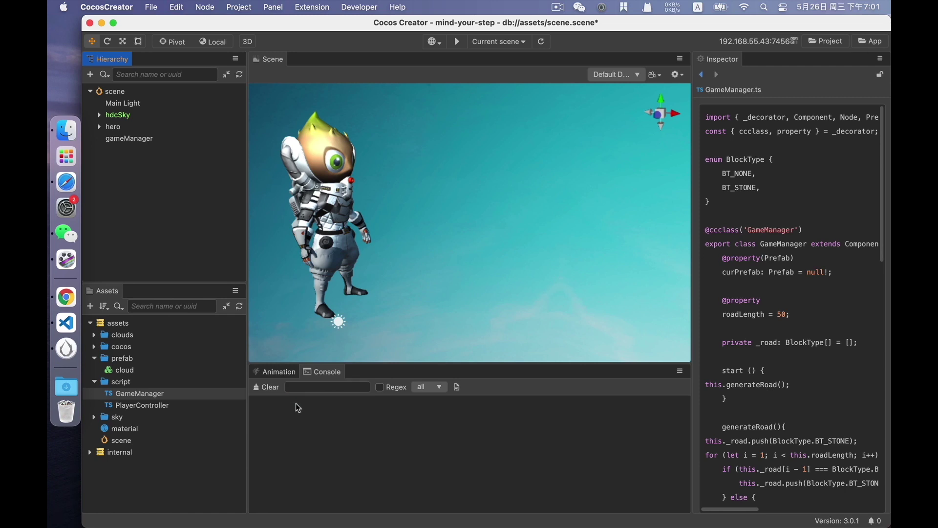
Switch the scene view to 2D and create a UI Canvas node in the Hierarchy.
left_click(247, 41)
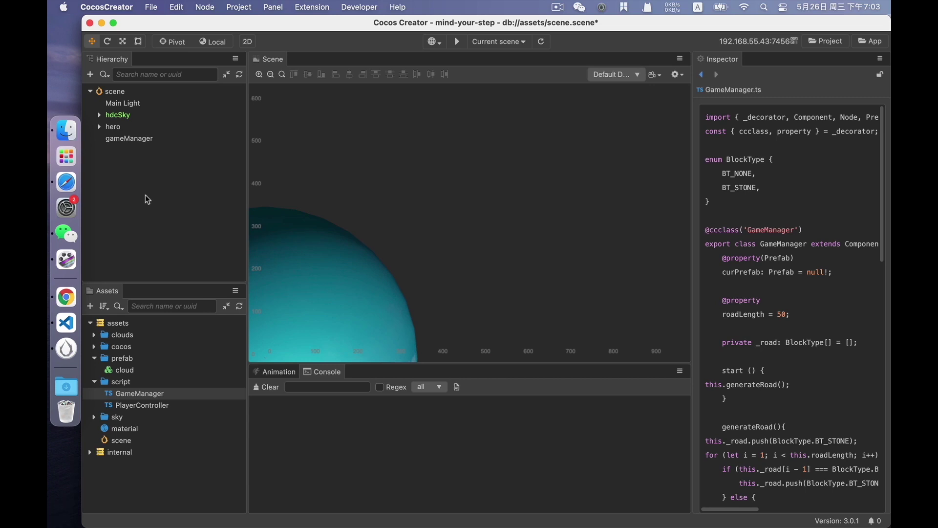
right_click(120, 168)
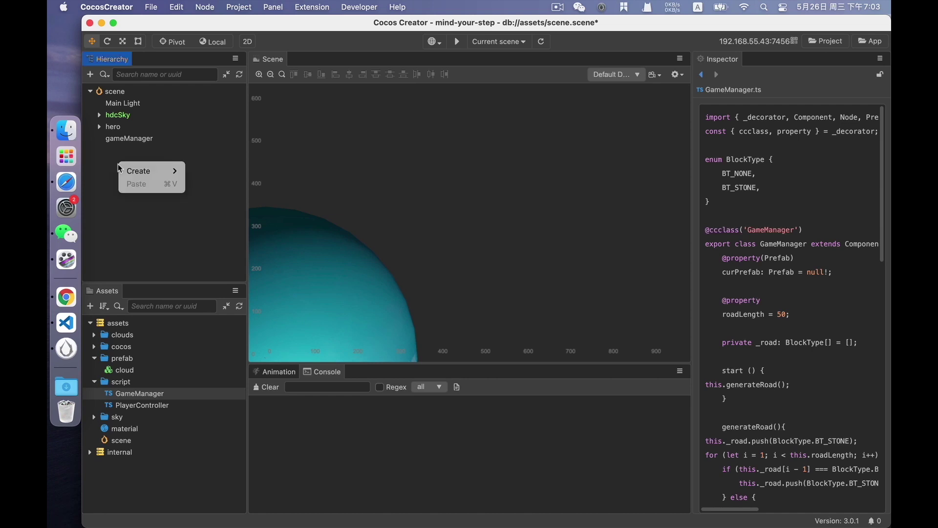
mouse_move(152, 172)
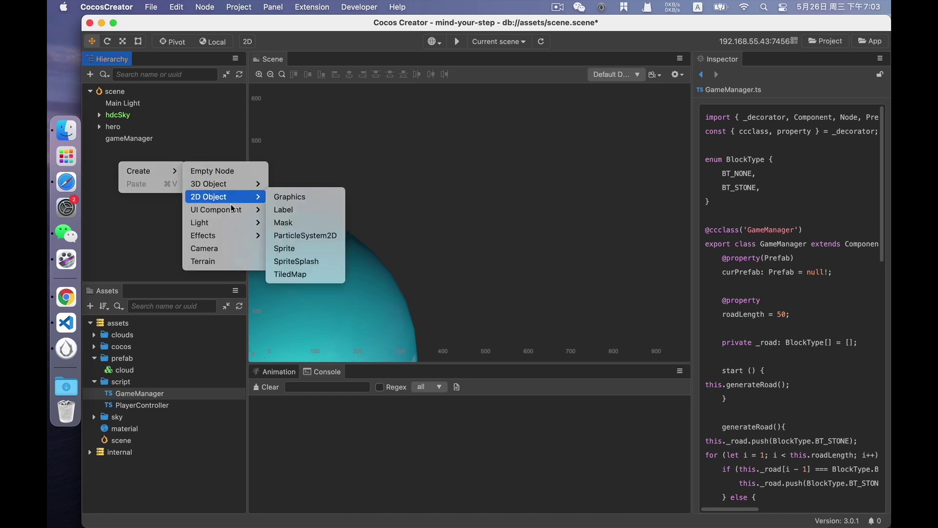
mouse_move(233, 210)
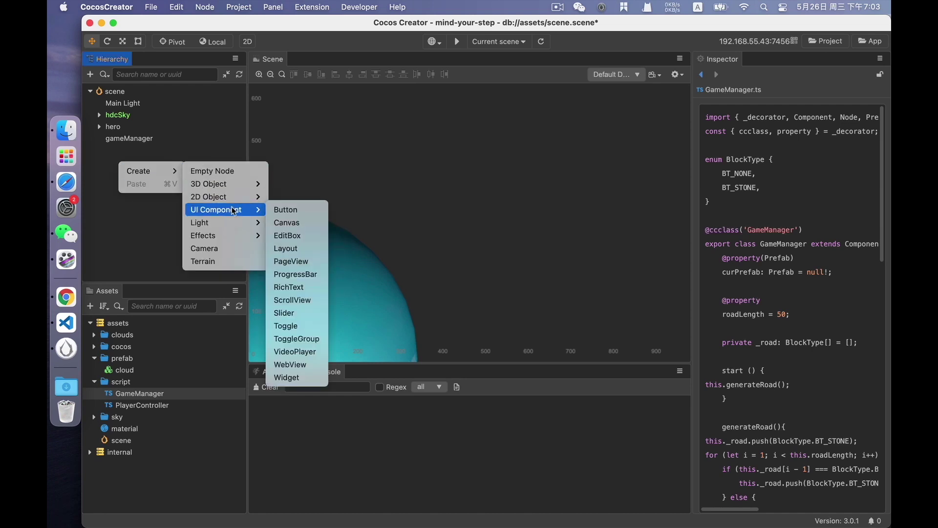
left_click(308, 224)
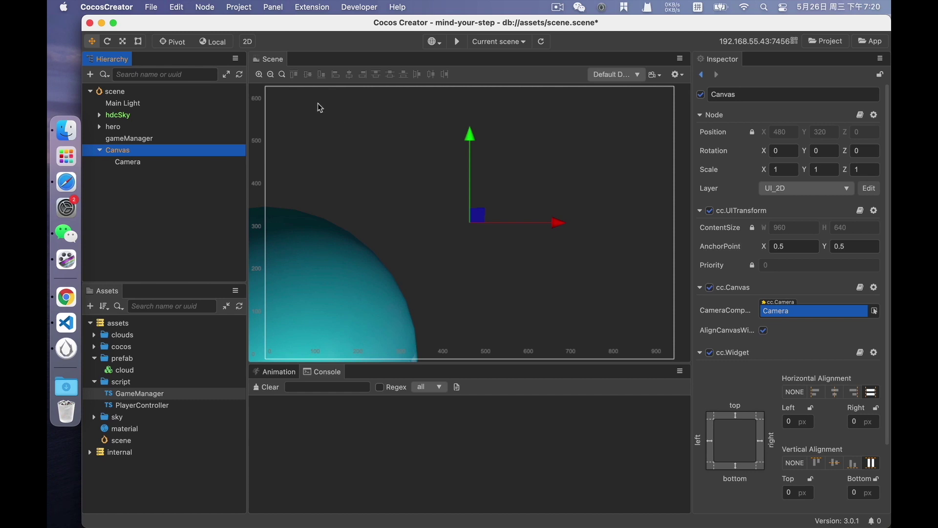
In Project Settings > Project Data, change Design Width to 1280, then back to 960.
left_click(239, 7)
left_click(296, 241)
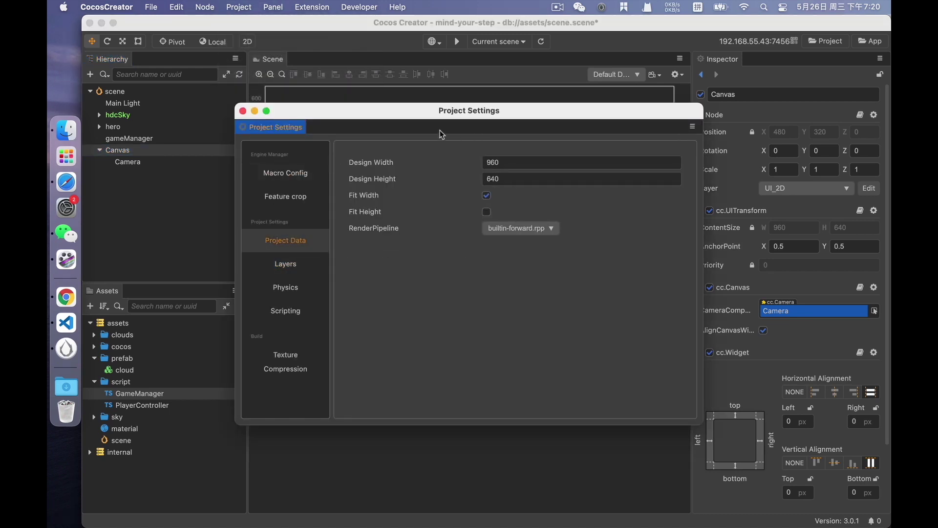
left_click_drag(422, 116, 325, 186)
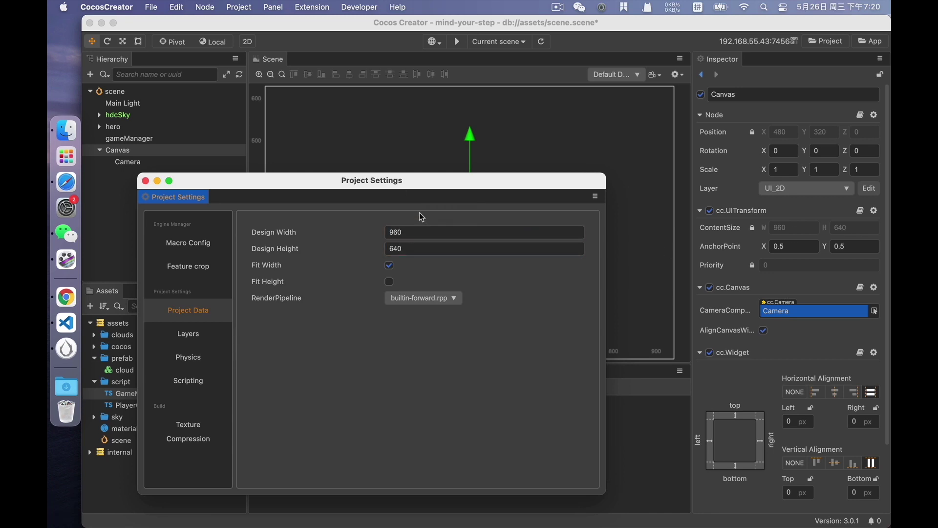
left_click(412, 233)
type("1280")
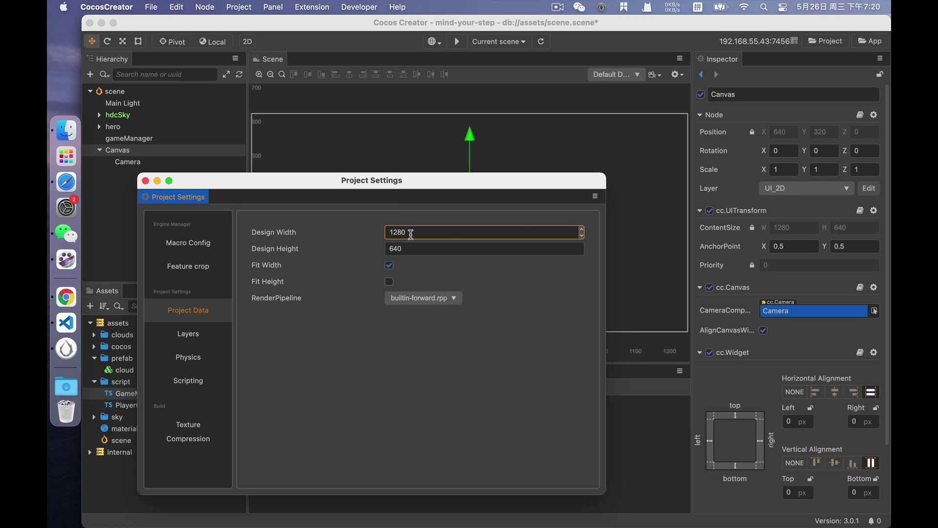
left_click_drag(412, 233, 392, 231)
type("960")
key("Return")
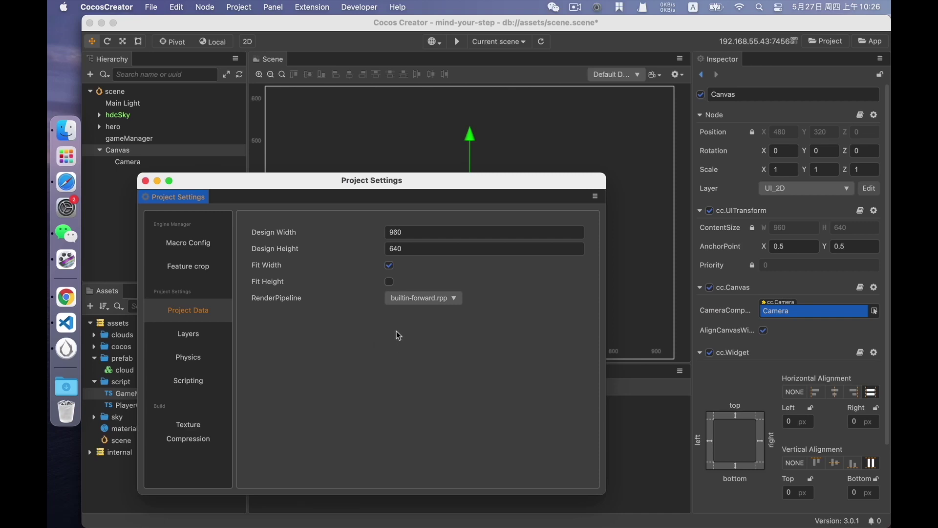
Close Project Settings and bring up the Canvas node's Create > 2D Object submenu.
left_click(145, 180)
left_click(154, 190)
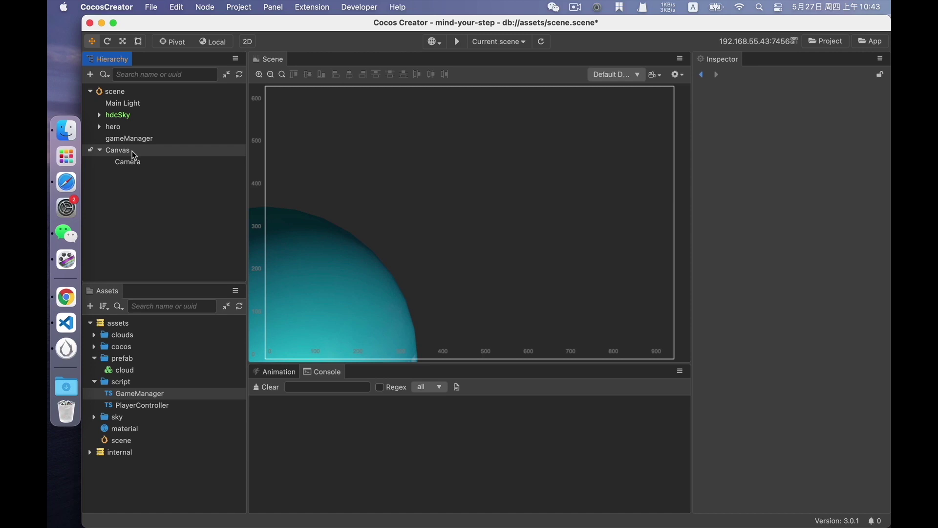
left_click(132, 151)
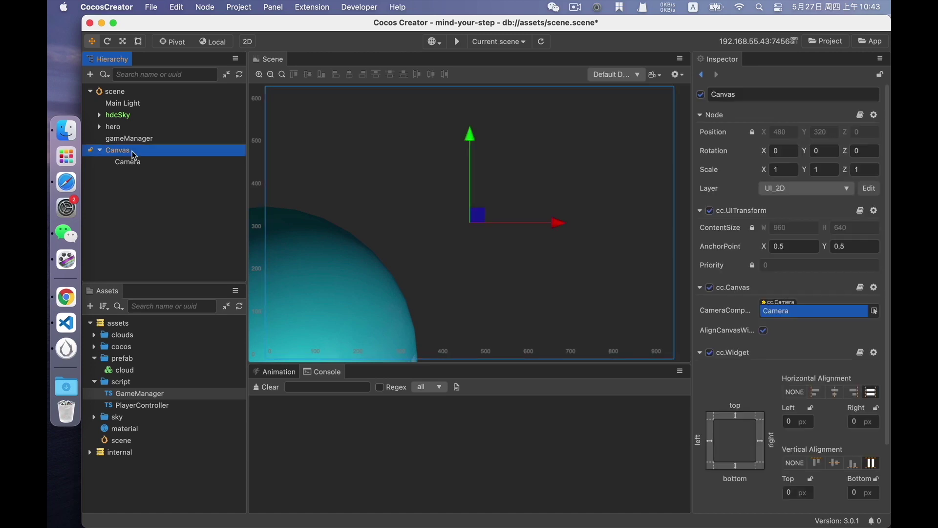
right_click(132, 151)
mouse_move(184, 161)
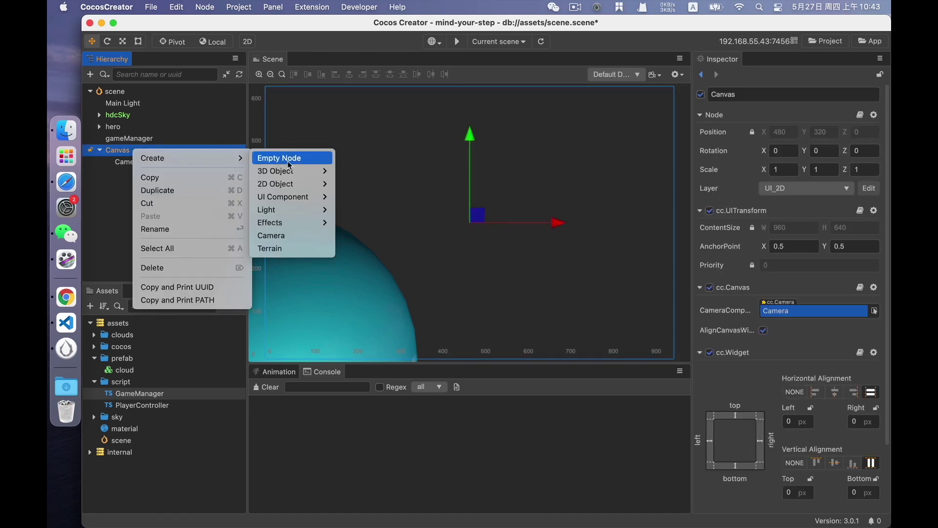
mouse_move(274, 172)
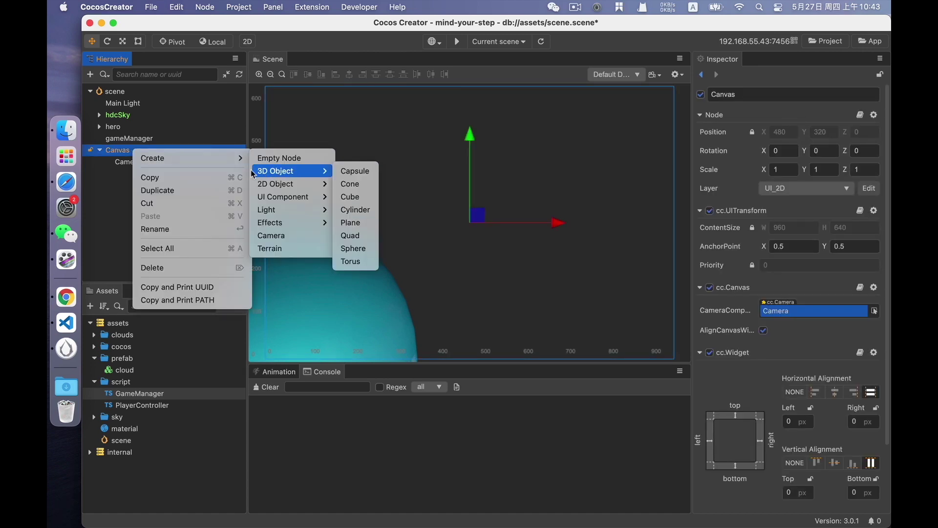
mouse_move(301, 190)
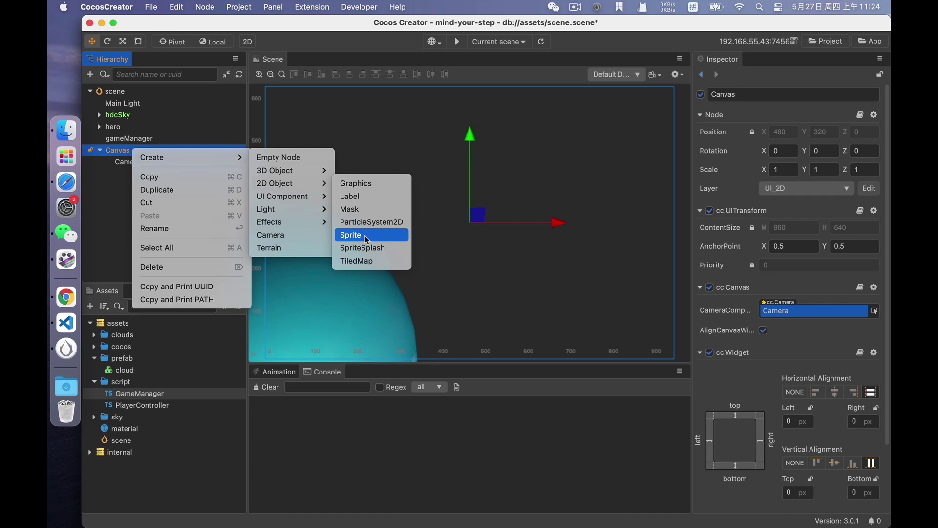
Create a Sprite named bg under the Canvas and set its content size to 500×400.
left_click(368, 239)
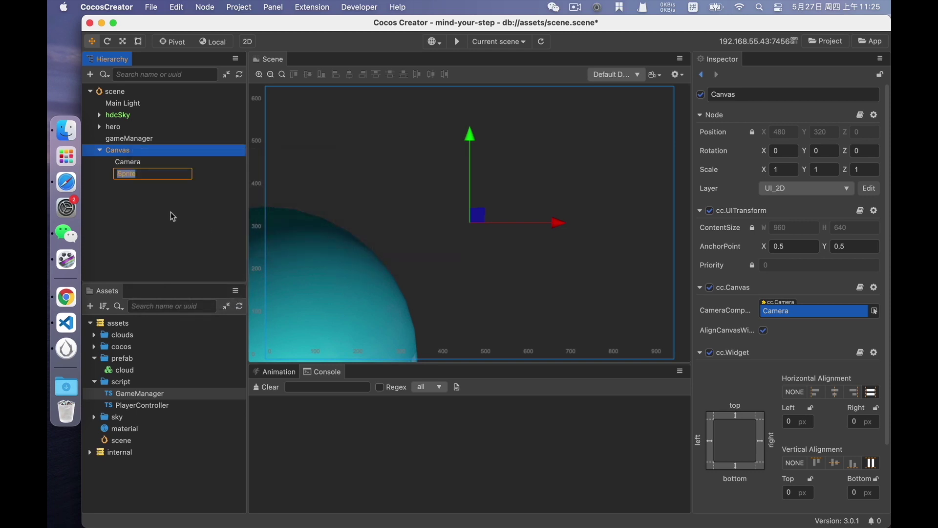
type("bg")
key("Return")
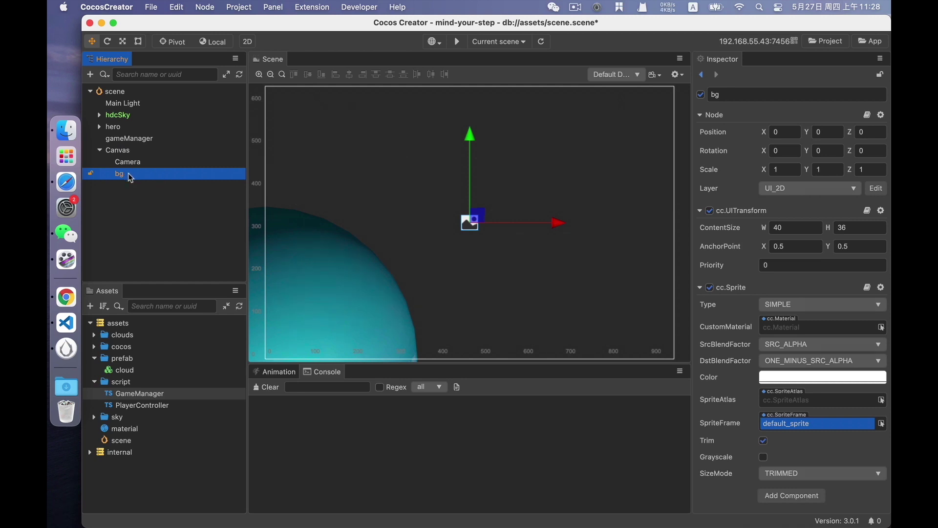
left_click(787, 228)
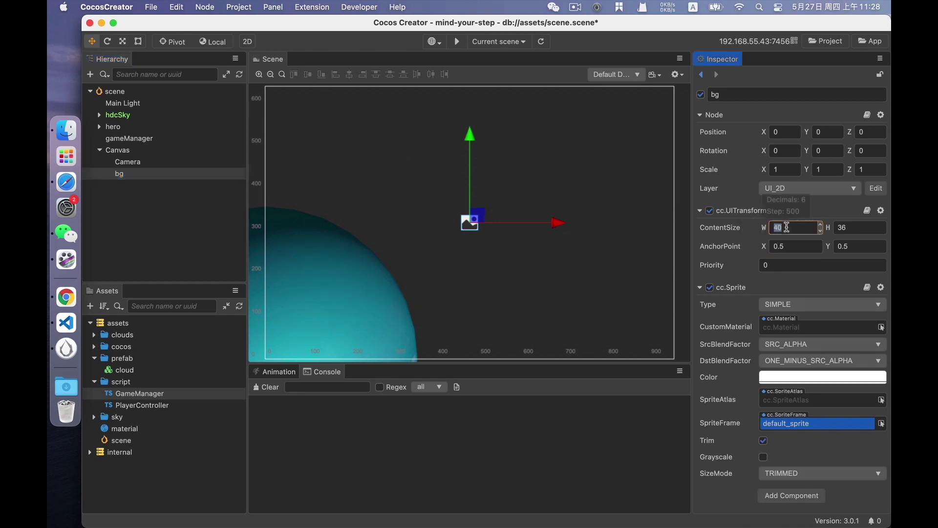
type("500")
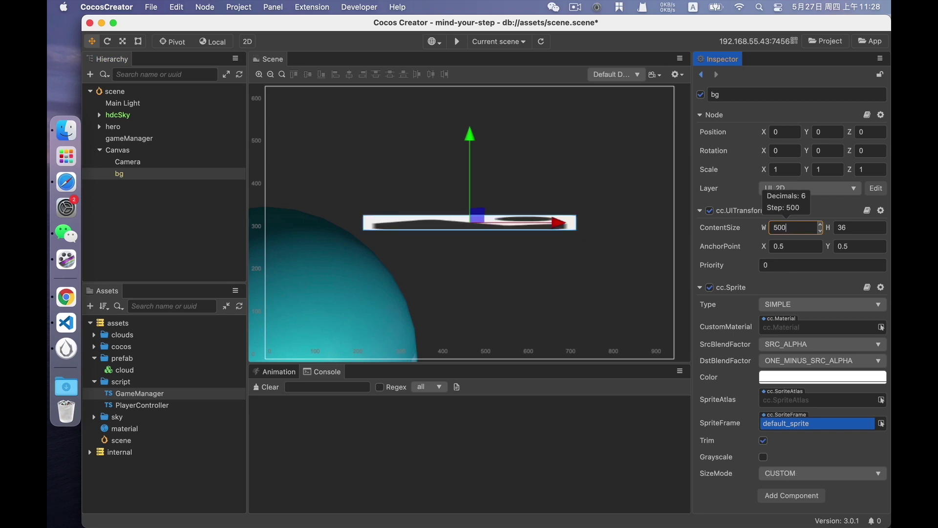
key("Tab")
type("400")
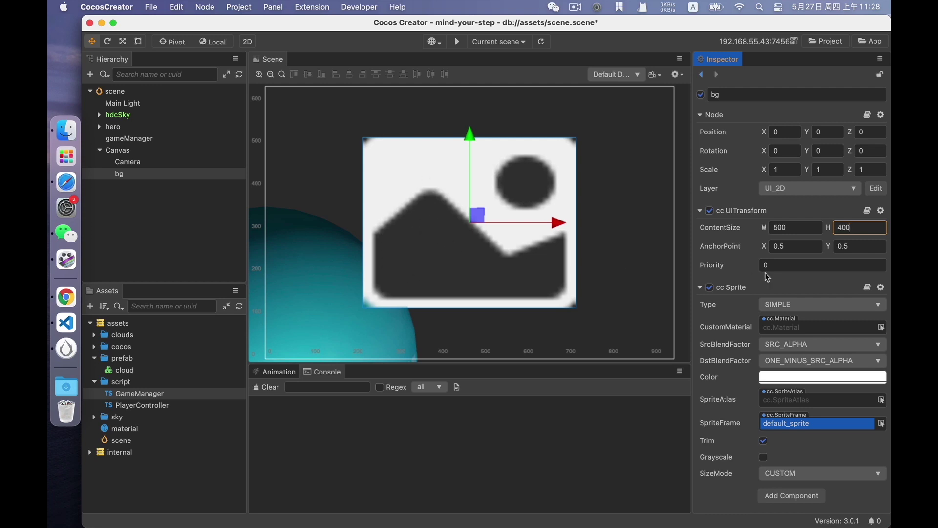
Give the bg sprite the default_panel image and set its Size Mode to RAW.
left_click(798, 429)
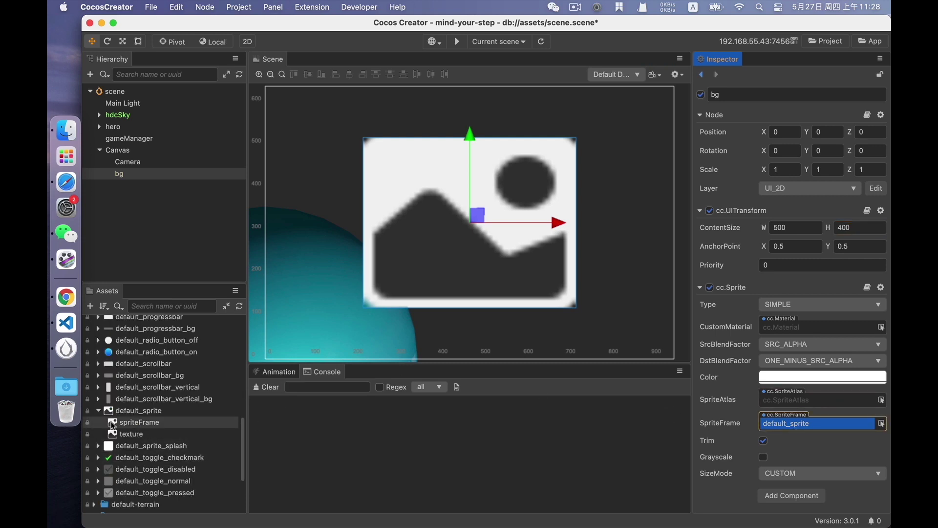
scroll(139, 423, "up", 1)
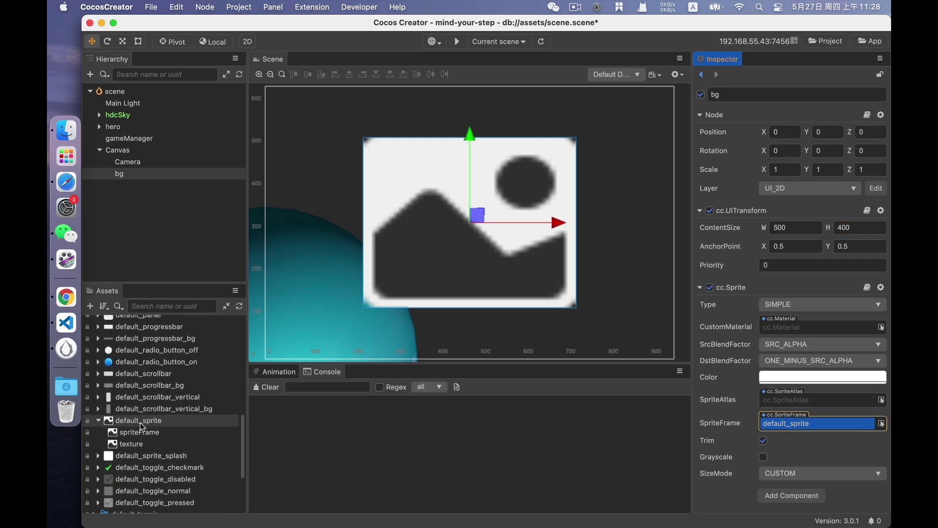
scroll(139, 422, "up", 1)
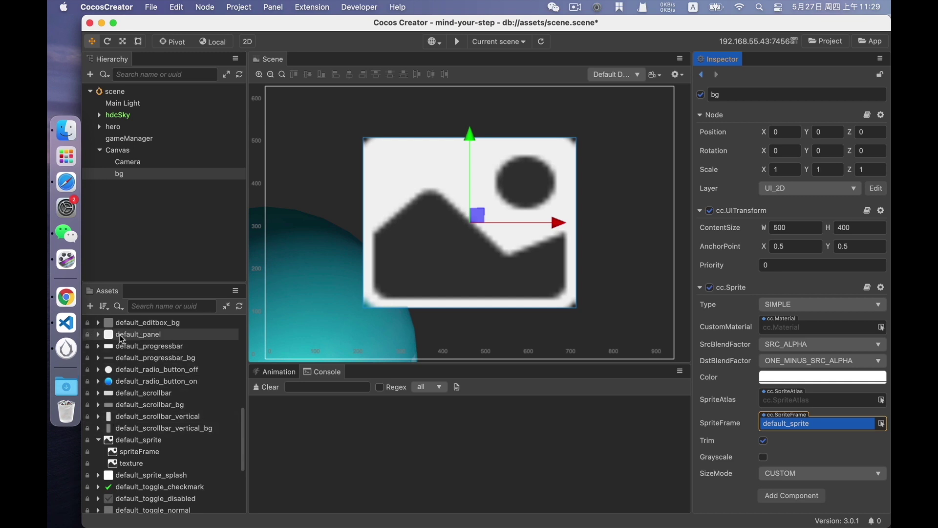
left_click_drag(131, 333, 567, 357)
left_click_drag(659, 419, 778, 429)
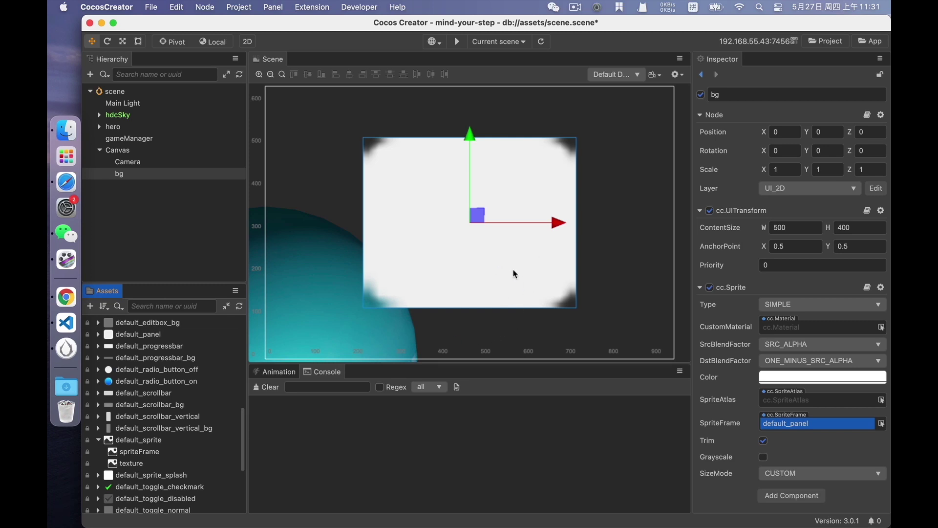
left_click(787, 478)
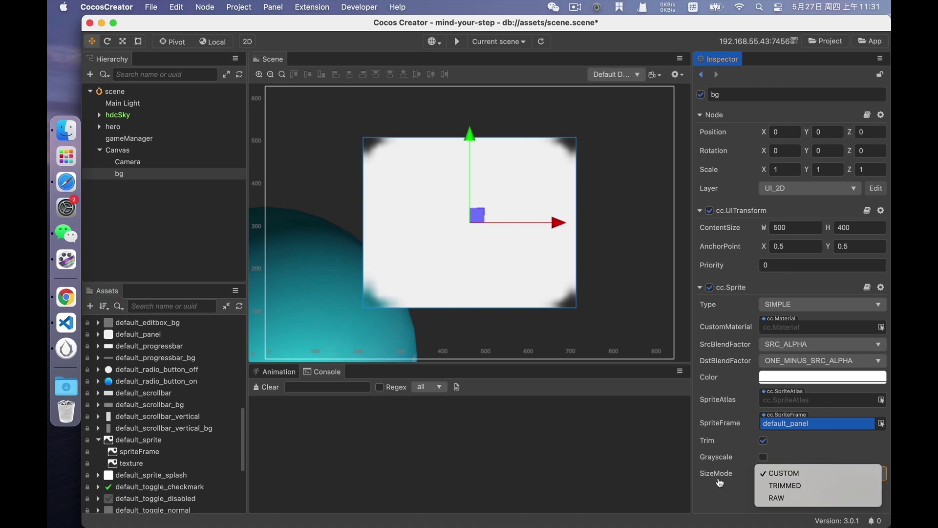
left_click(798, 503)
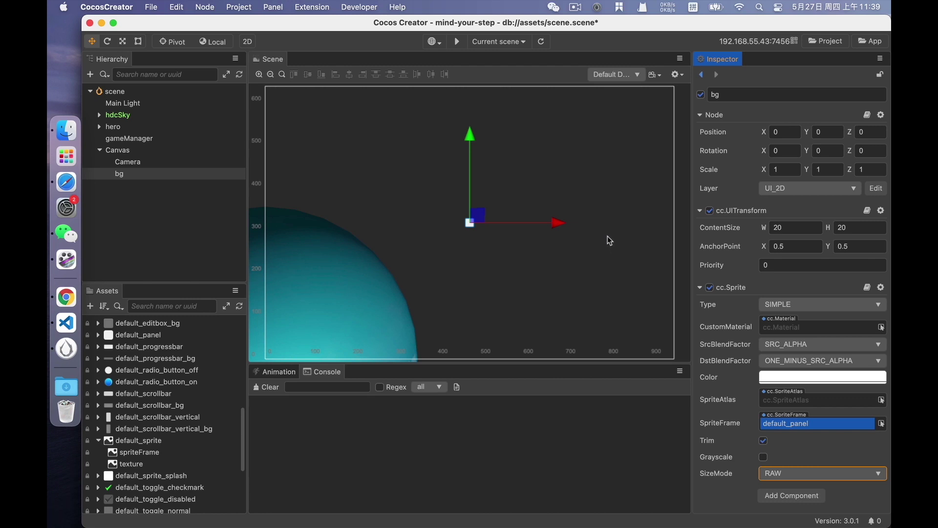
Select the default_panel spriteFrame asset to view its 8-pixel borders and 20×20 trim.
left_click(800, 429)
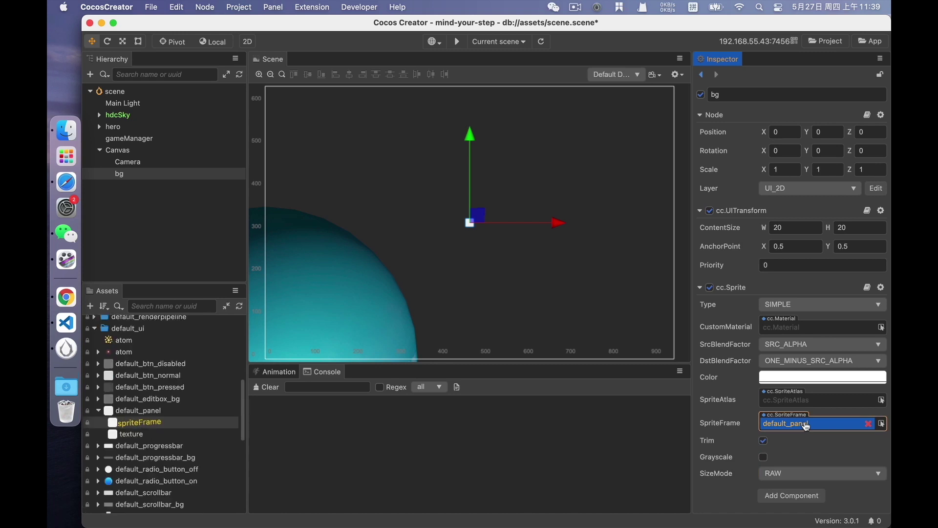
left_click(145, 424)
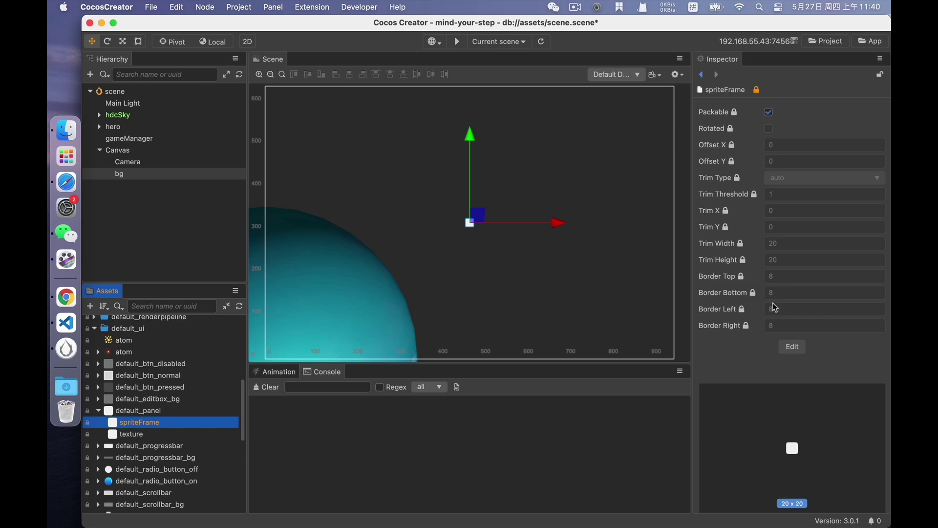
Inspect default_panel's slice borders enlarged in the Sprite Editor, then reselect bg.
left_click(797, 348)
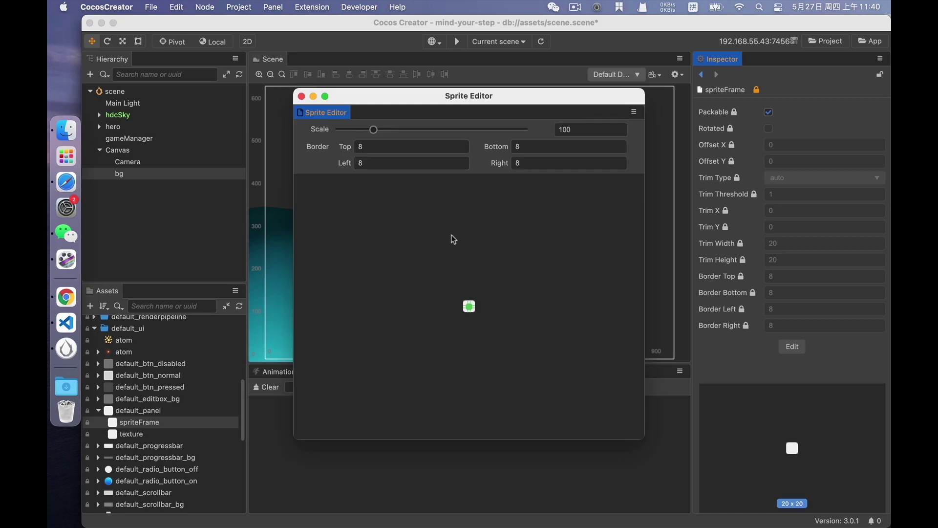
scroll(473, 332, "up", 2)
left_click_drag(379, 132, 527, 130)
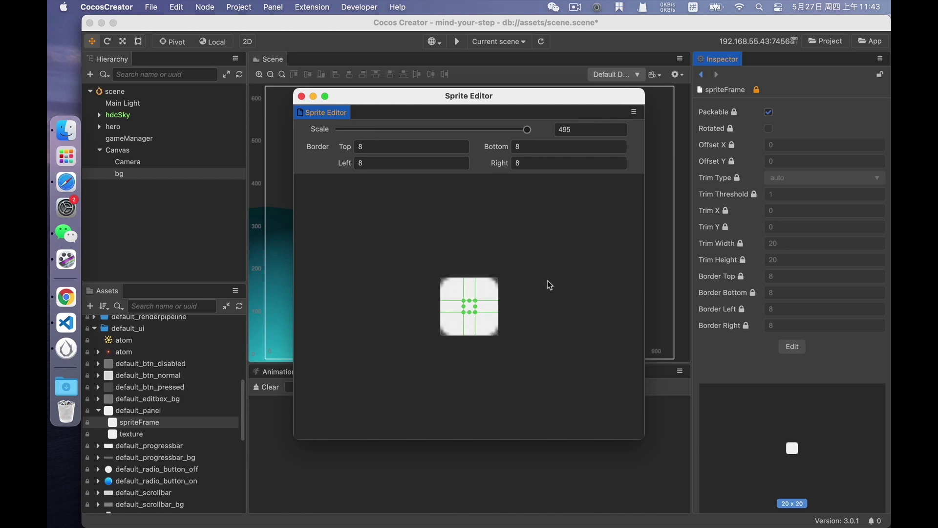
left_click(302, 96)
left_click(123, 177)
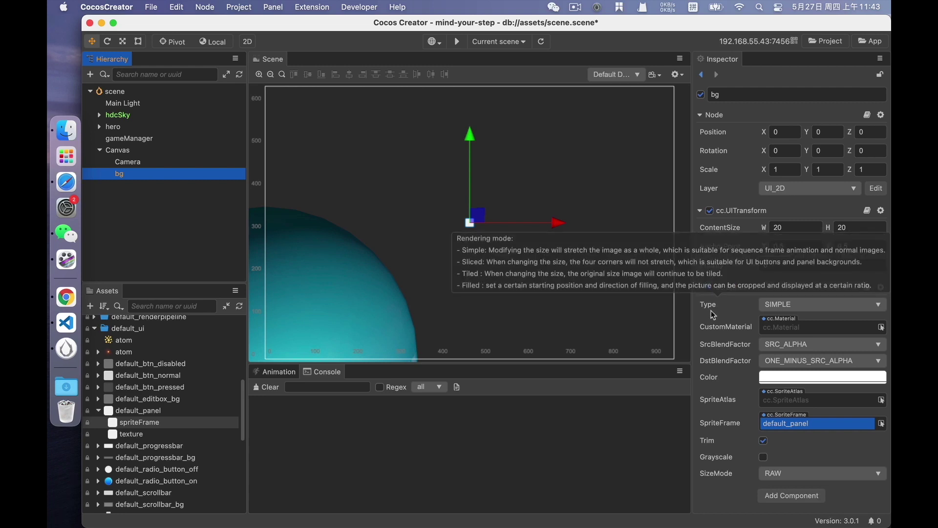
Set the bg sprite Type to SLICED and its content size to 500×400.
left_click(791, 307)
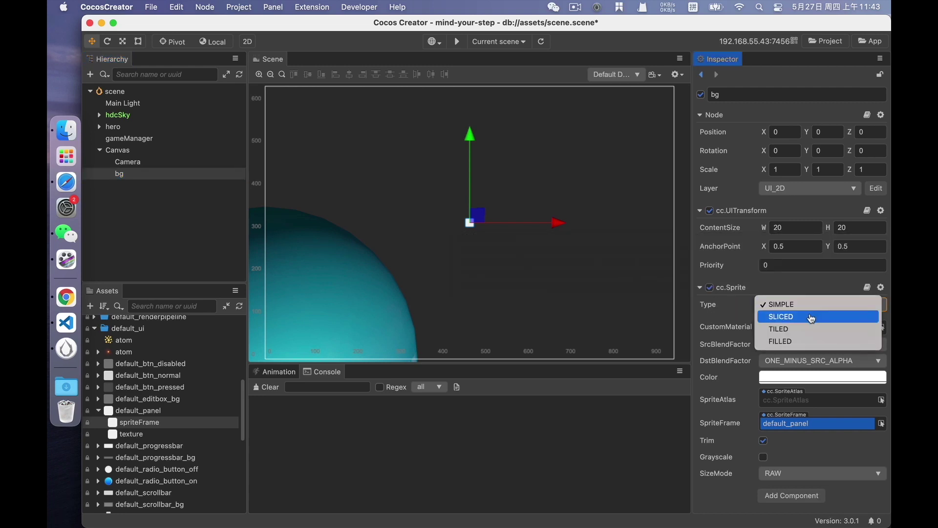
left_click(812, 319)
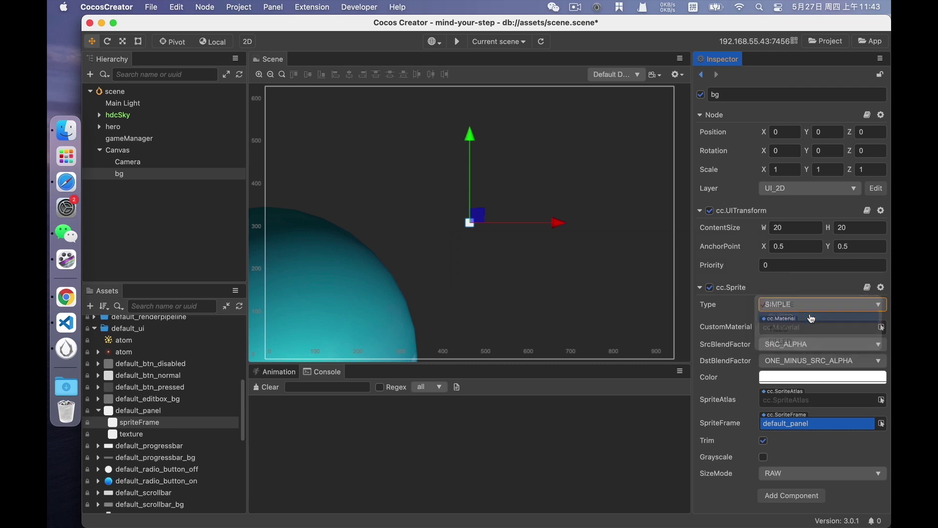
left_click(790, 228)
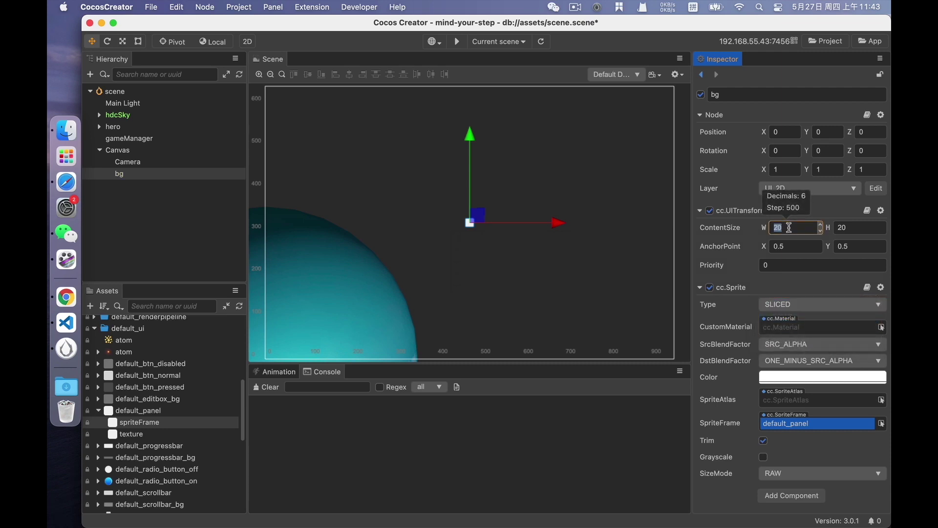
type("500")
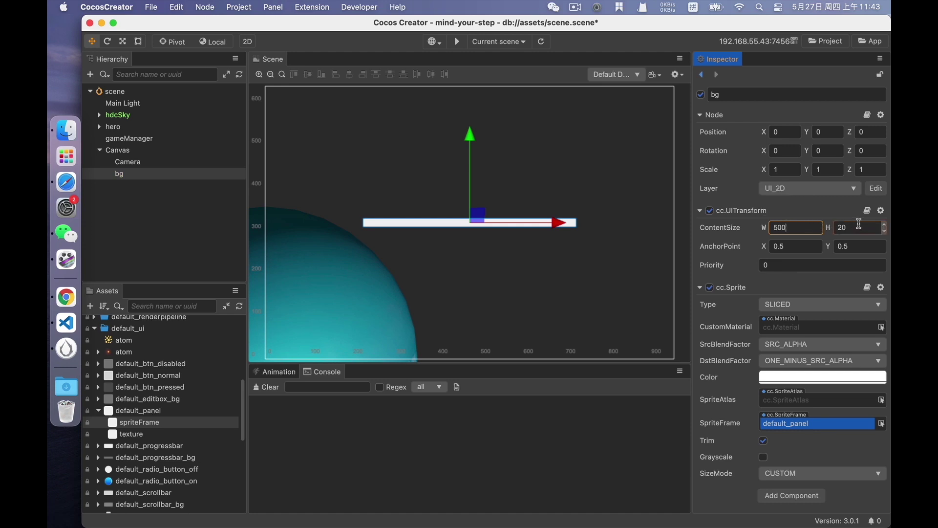
left_click(860, 225)
type("400")
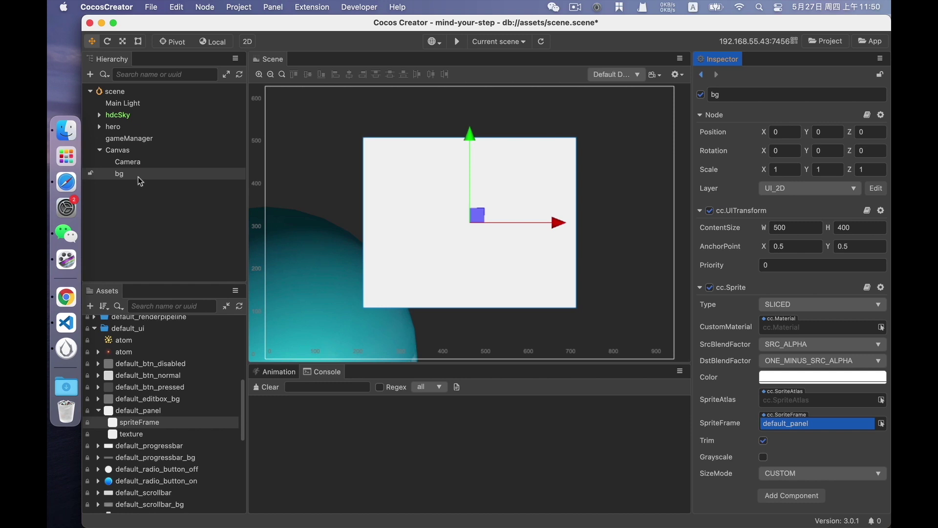
Add a Label node named title under the Canvas.
right_click(133, 152)
mouse_move(193, 162)
mouse_move(303, 184)
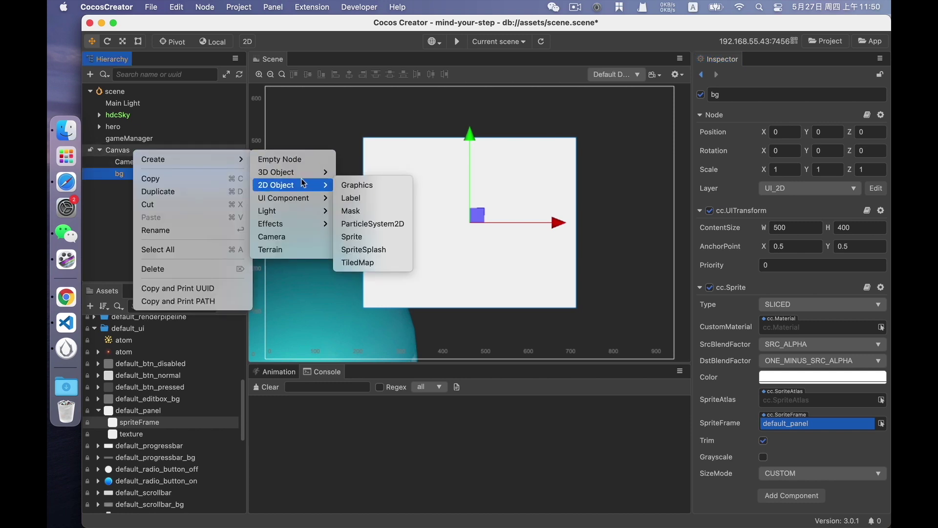
left_click(362, 199)
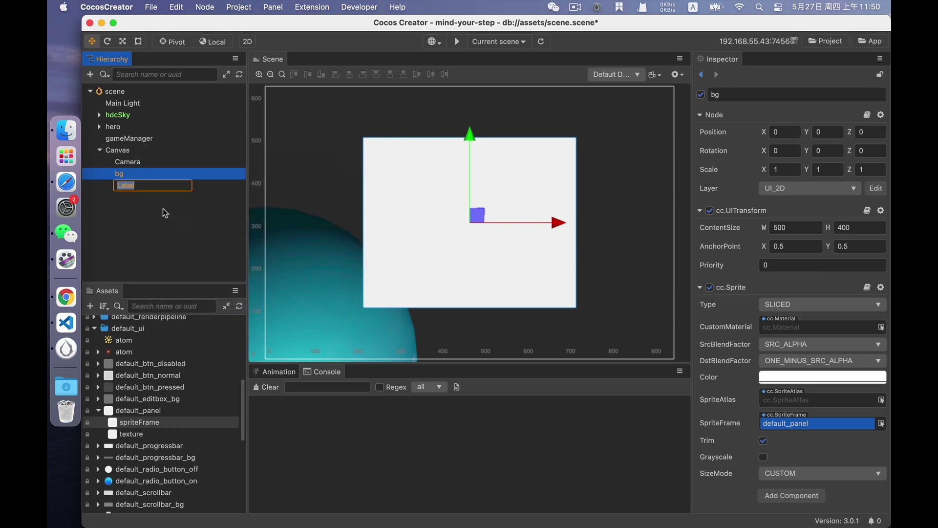
type("title")
key("Return")
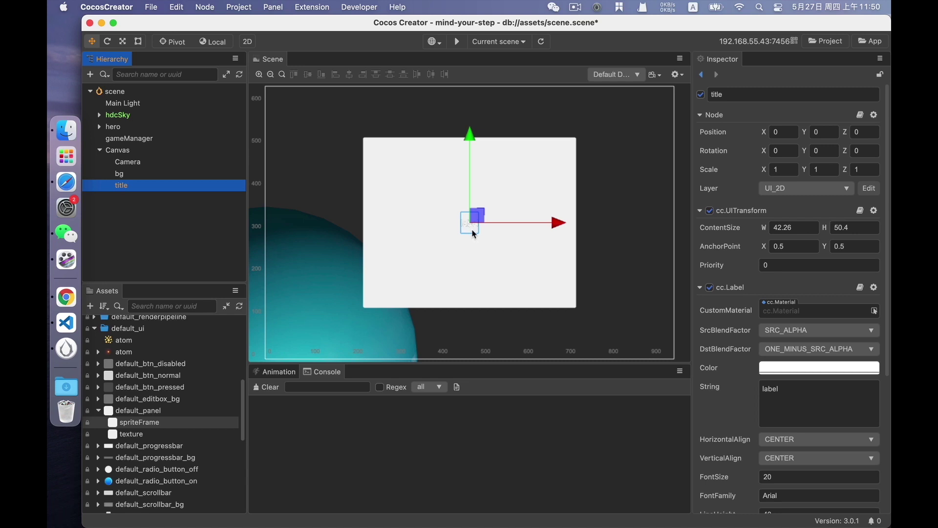
Make the title colour #131212 and its text 'Mind Your Step'.
left_click(772, 367)
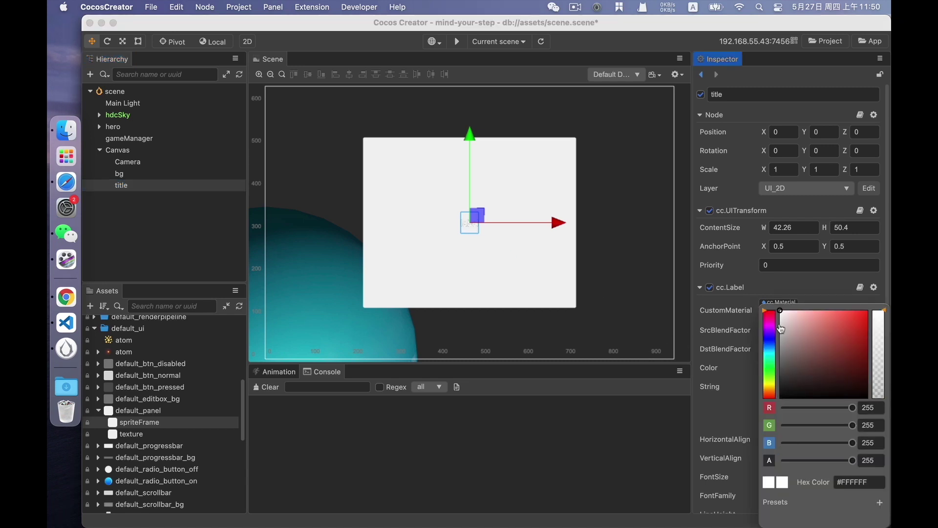
left_click(784, 393)
left_click(643, 420)
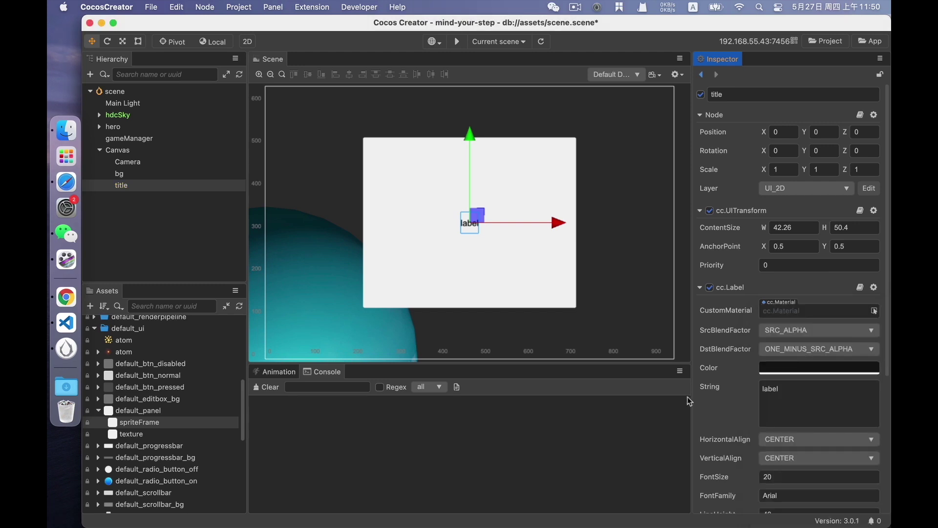
left_click_drag(783, 389, 761, 390)
type("Mind Your Step")
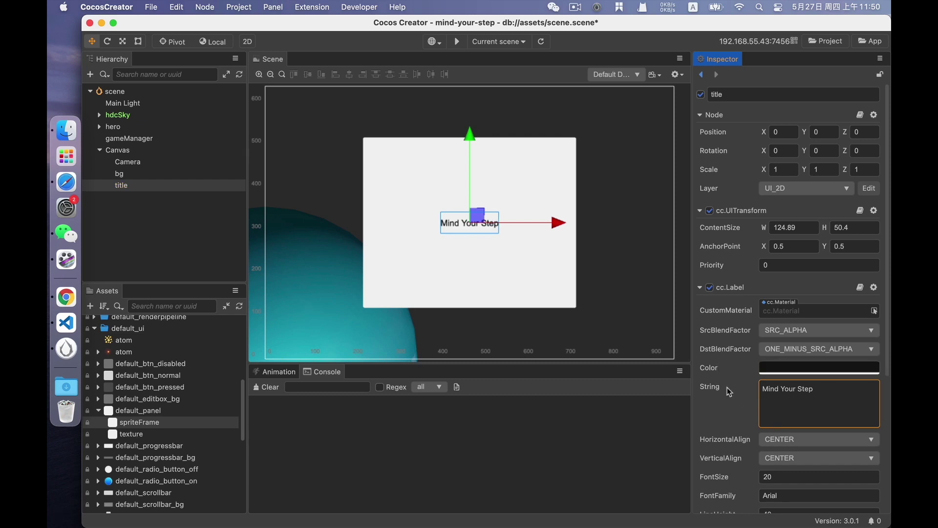
Set the title's font size to 40 and move it up near the panel's top.
scroll(734, 386, "down", 5)
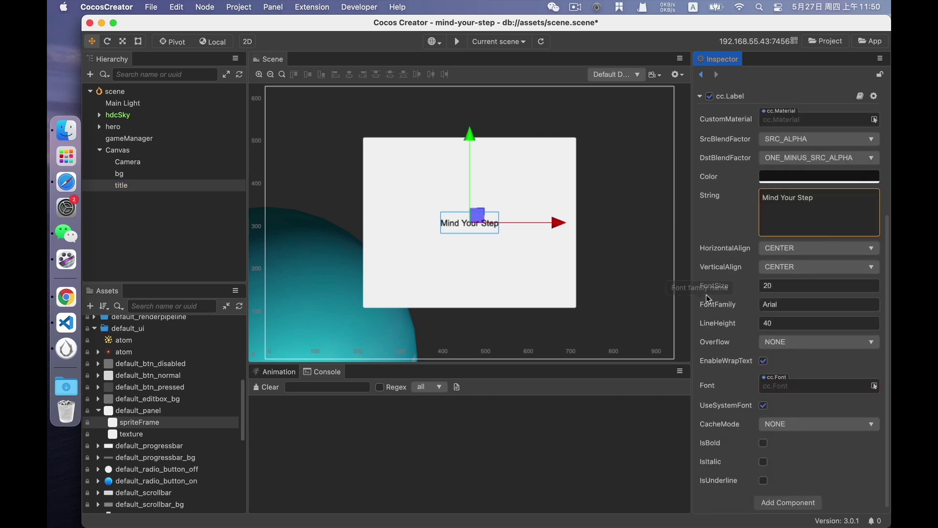
left_click(772, 286)
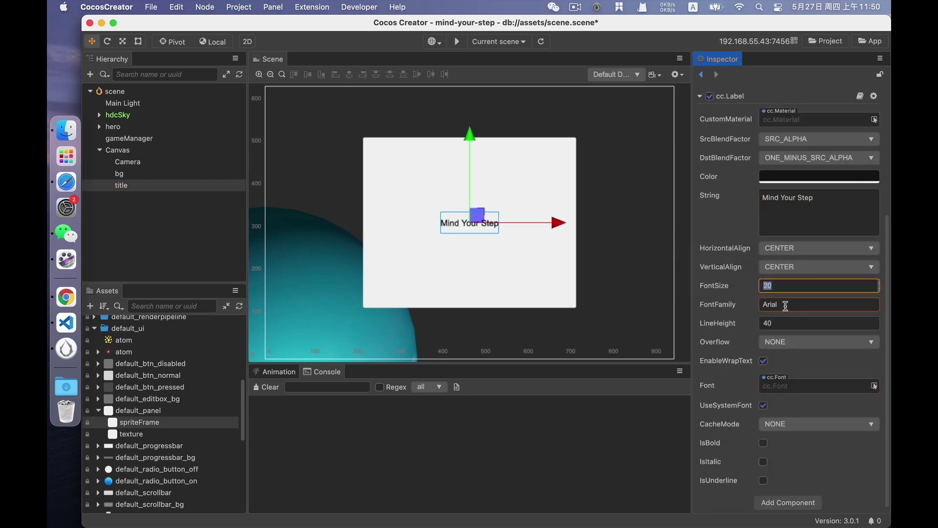
type("40")
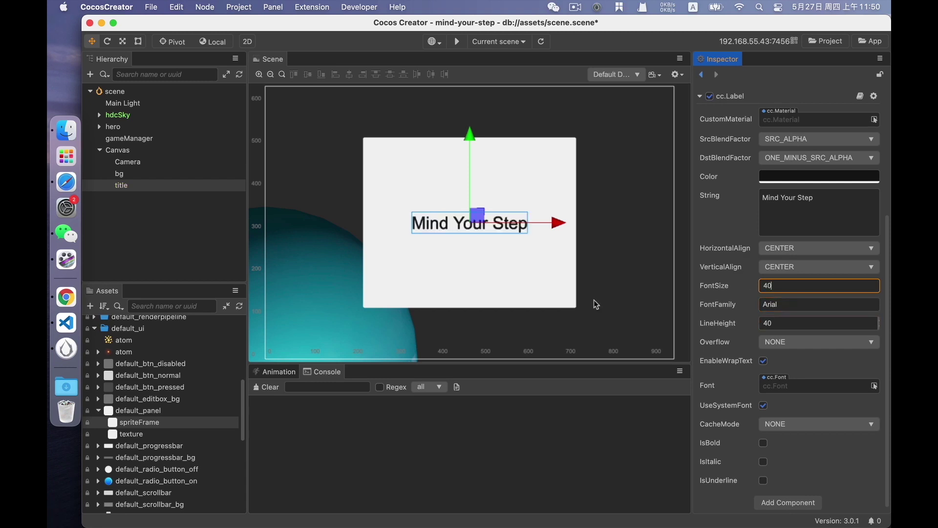
left_click_drag(470, 185, 471, 117)
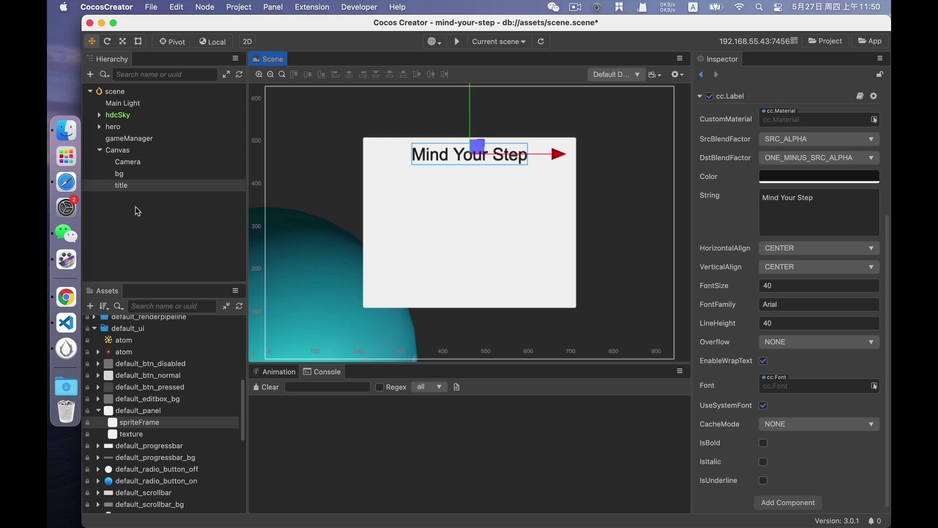
Create a new Label under Canvas and name it tip.
left_click(125, 150)
right_click(126, 152)
mouse_move(131, 156)
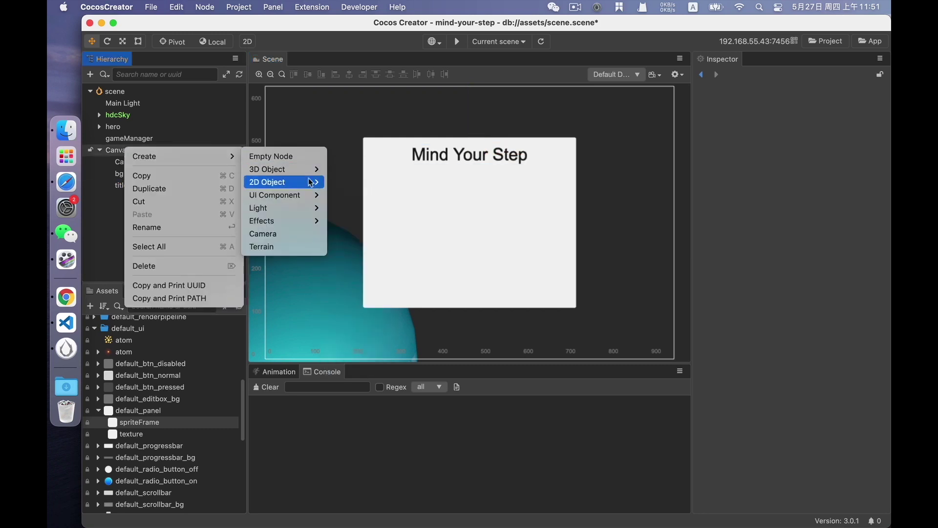
mouse_move(311, 182)
left_click(342, 194)
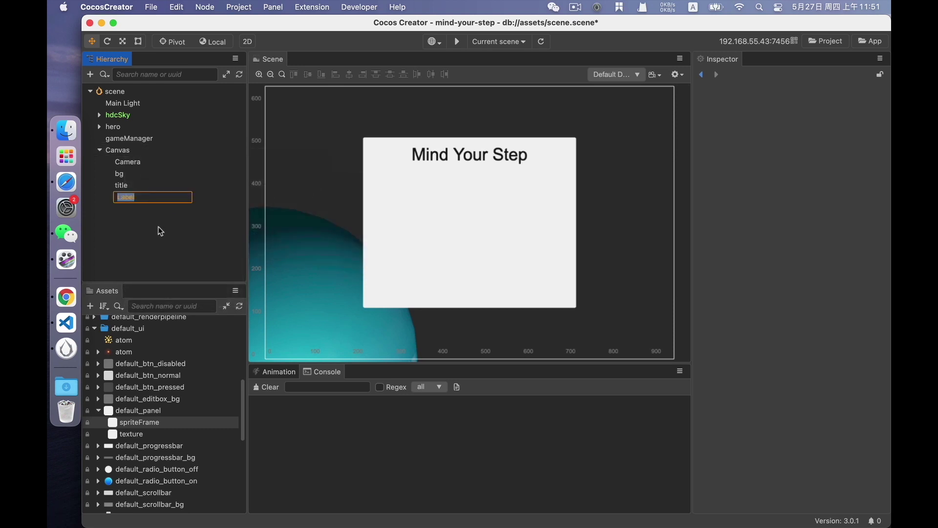
type("tip")
key("Return")
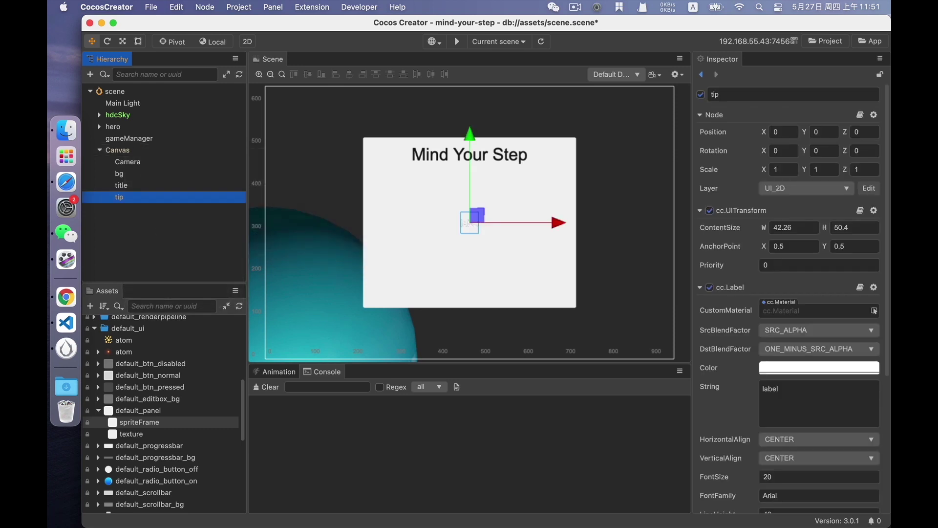
Set the tip text to 'Mouse Left Click: Jump One Step' and 'Mouse Right Click: jump Two Step'.
left_click(805, 402)
type("Mouse Left Click: Jump One s")
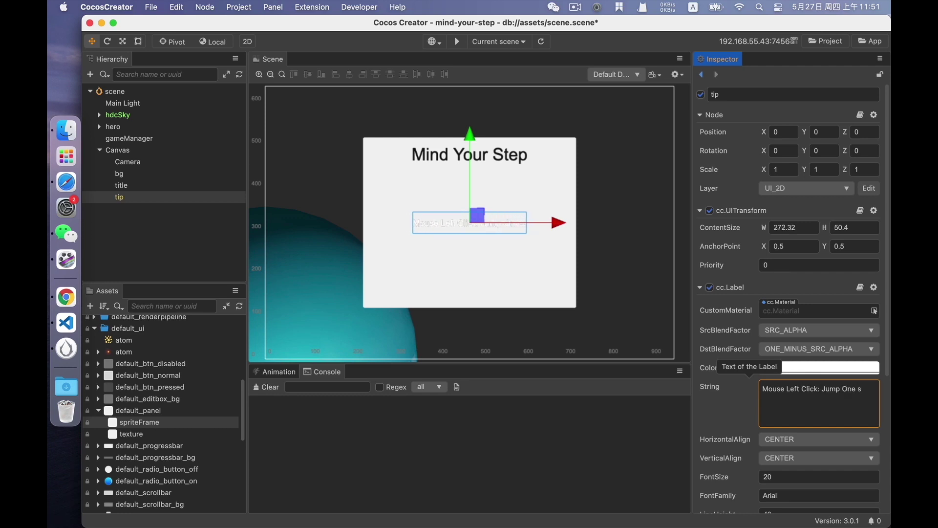
key("BackSpace")
type("Step")
key("Return")
type("Mouse R")
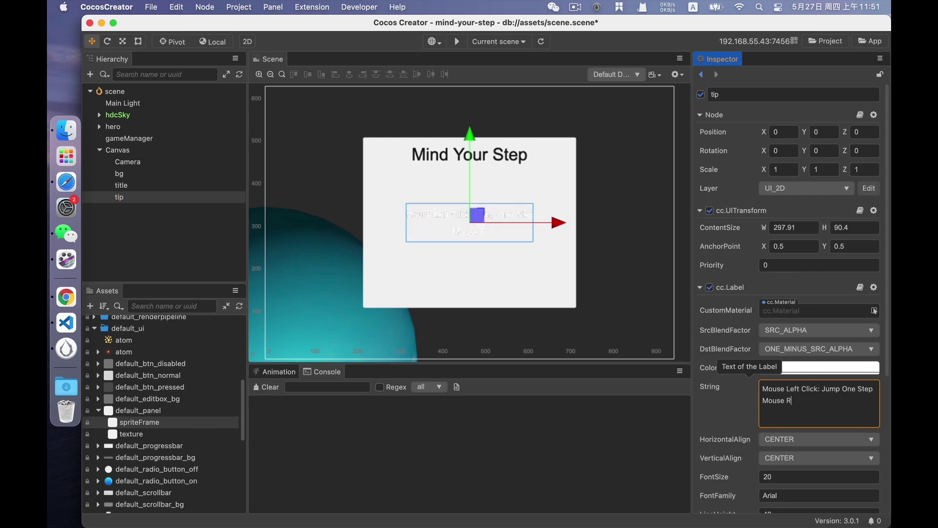
type("ight Click: jump Two Step")
scroll(787, 342, "down", 5)
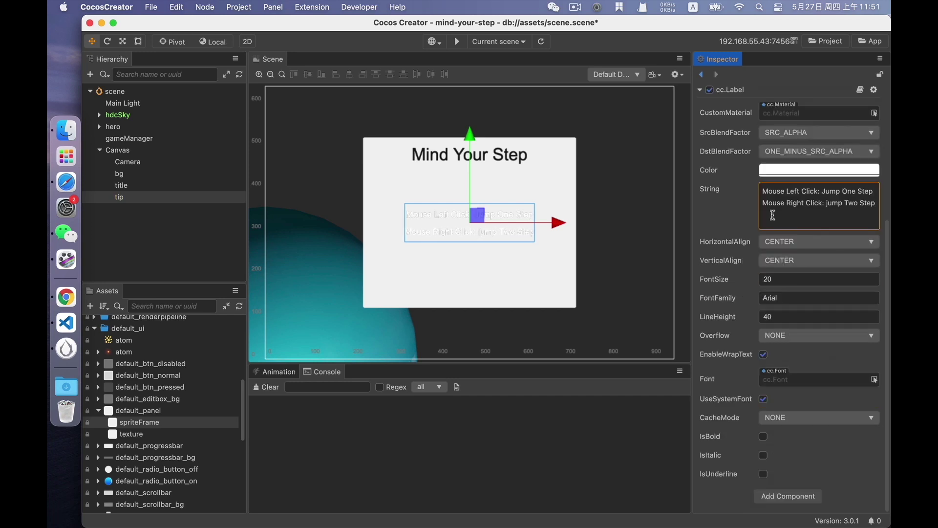
left_click(777, 279)
Set the tip font size to 30 and add a Button under Canvas named play.
type("30")
left_click(212, 178)
right_click(126, 151)
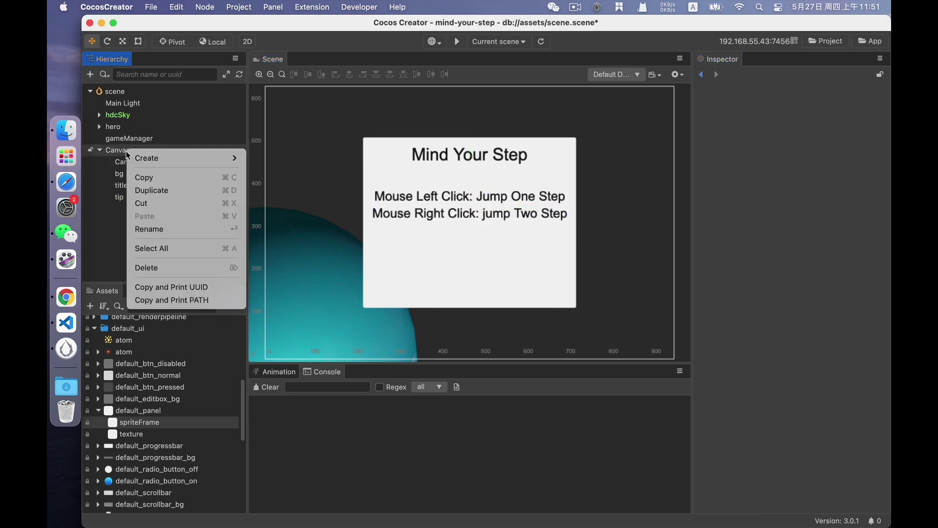
mouse_move(185, 158)
mouse_move(287, 196)
left_click(353, 200)
type("plsy")
key("Return")
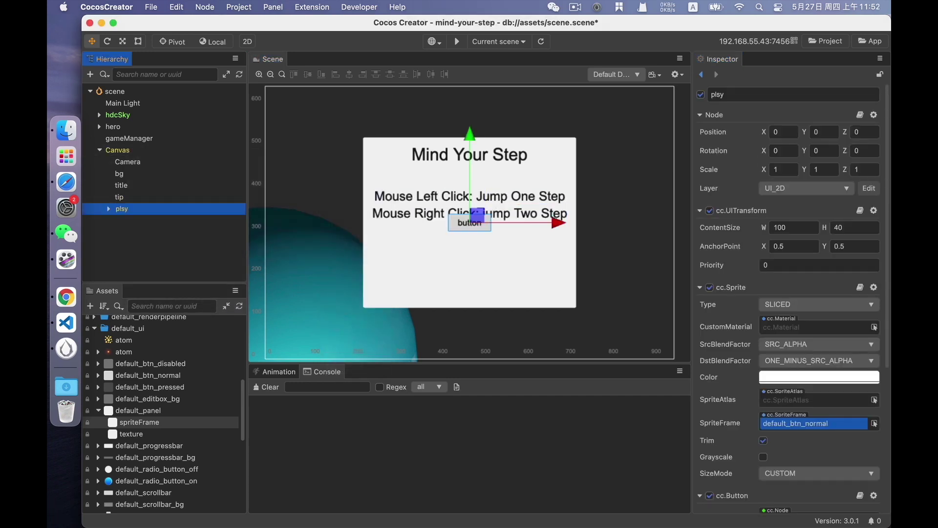
key("Return")
key("BackSpace")
key("BackSpace")
type("ay")
key("Return")
Move the play button below the tip text and change its label to 'Play'.
left_click_drag(470, 147, 470, 176)
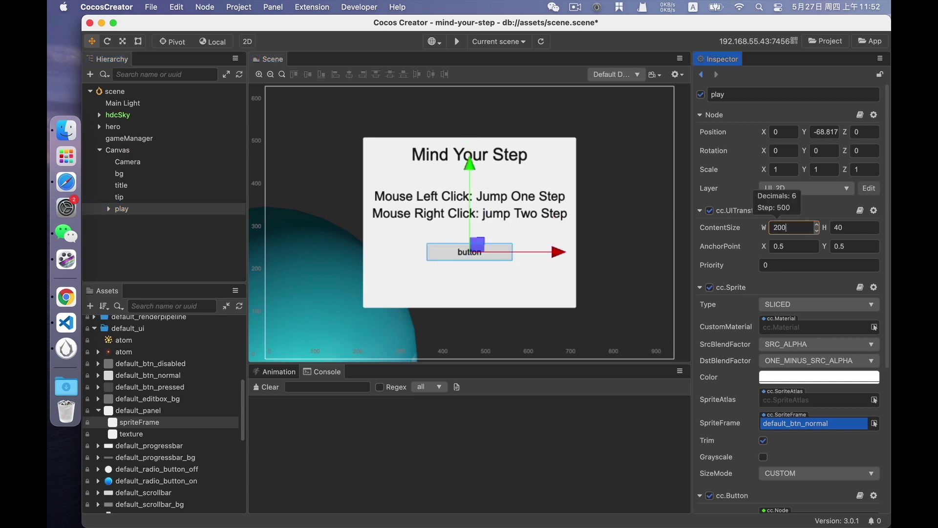
left_click(134, 221)
double_click(777, 191)
type("Play")
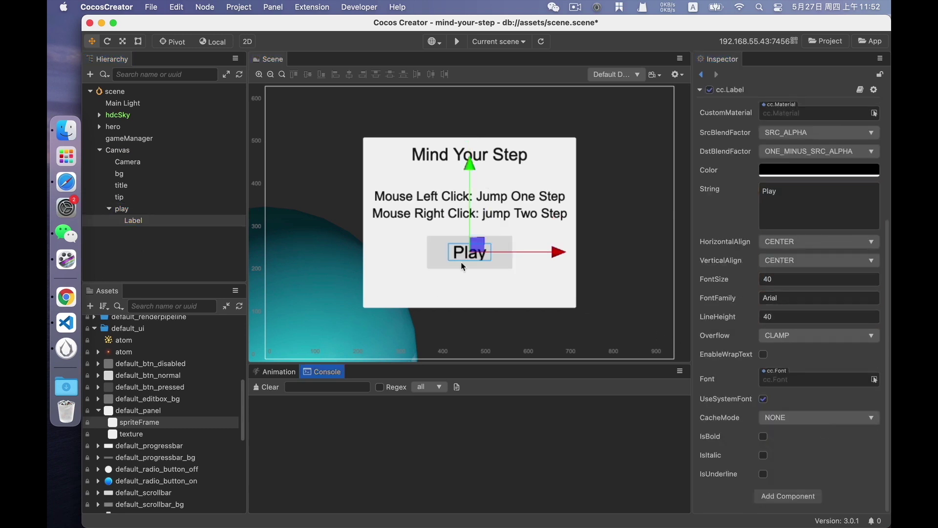
Nudge the play button slightly up and collapse its children in the Hierarchy.
left_click(170, 253)
left_click(125, 209)
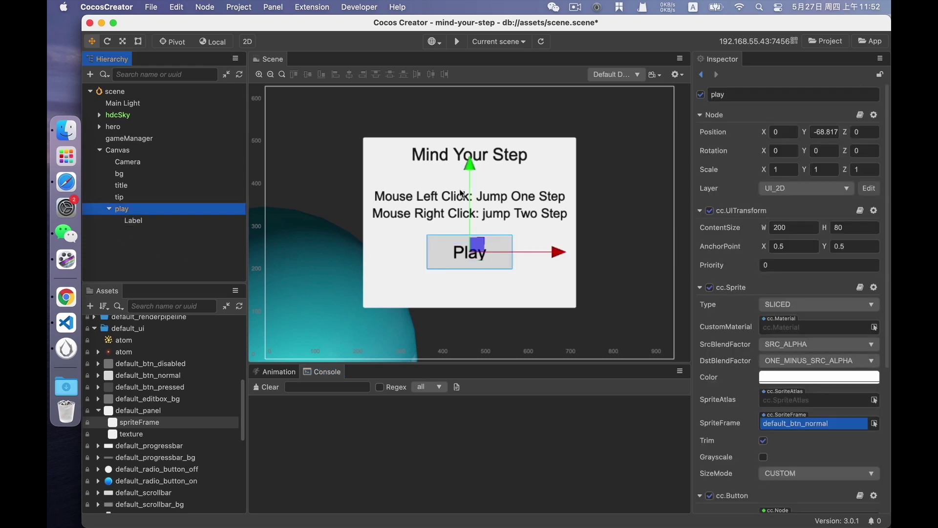
left_click(469, 214)
left_click_drag(470, 214, 469, 211)
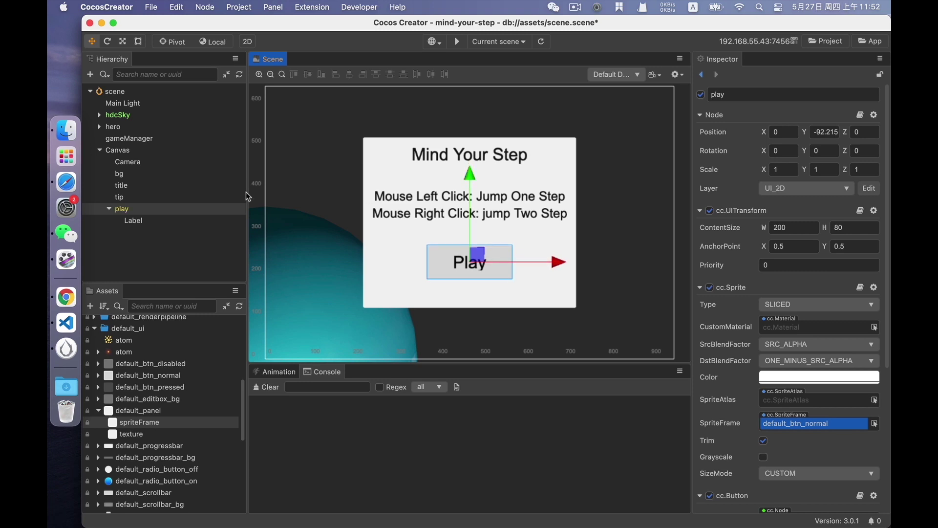
left_click(109, 209)
left_click(133, 224)
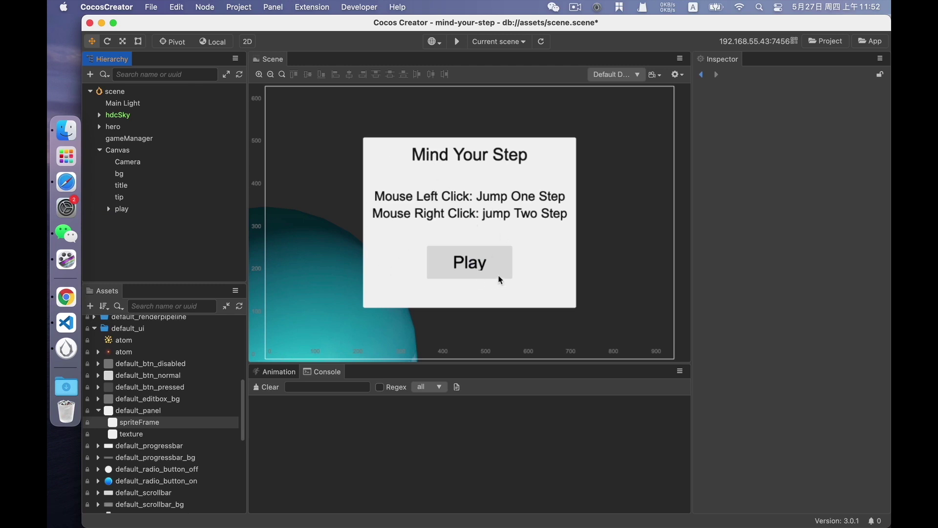
Create an empty node under Canvas named startMenu.
right_click(126, 150)
mouse_move(162, 161)
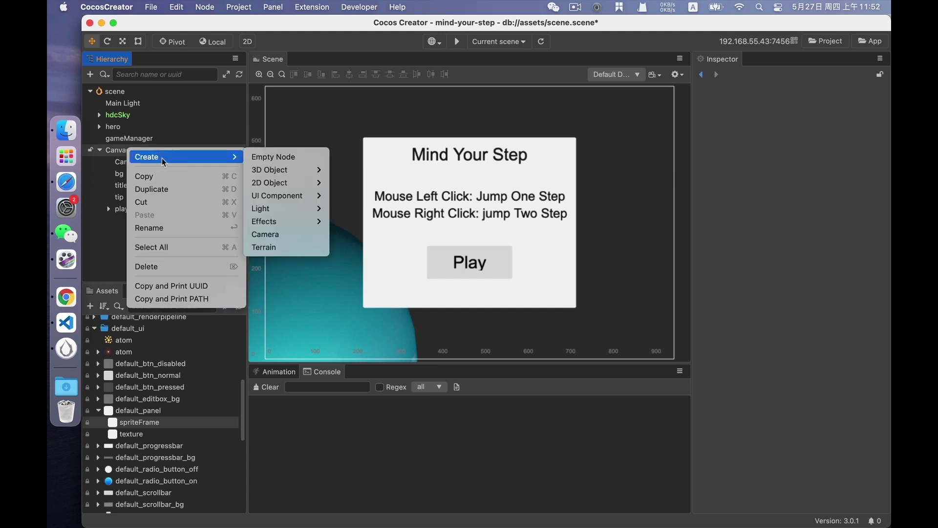
left_click(287, 157)
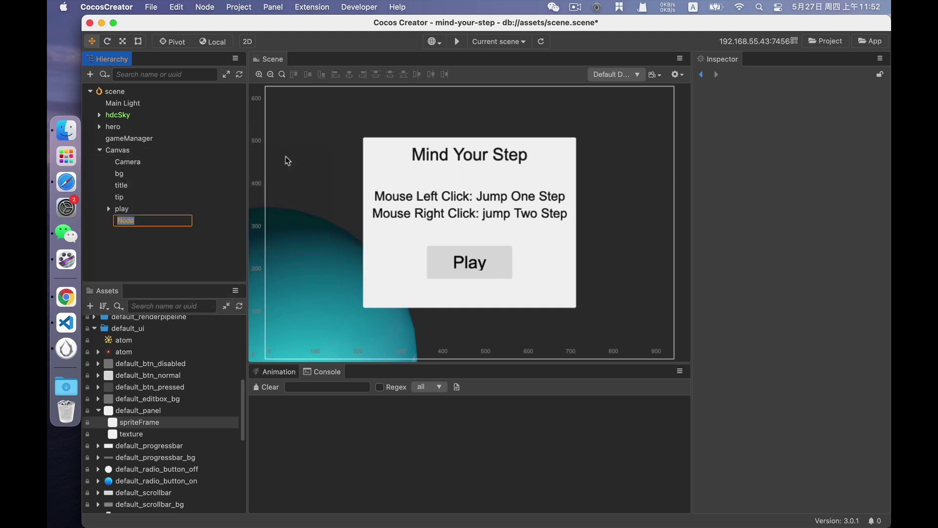
type("tartMenu")
key("Return")
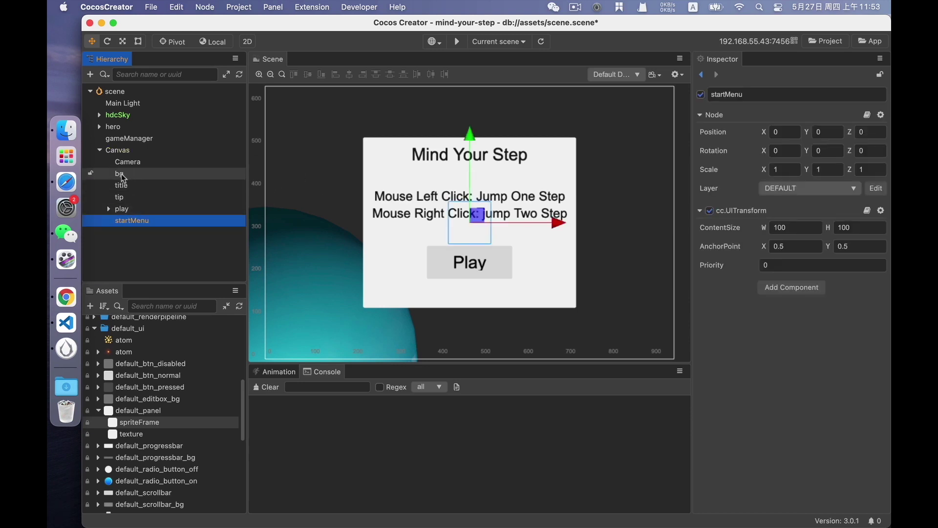
Move the bg, title, tip and play nodes into startMenu.
left_click(122, 175)
left_click(126, 210, "shift")
left_click_drag(126, 215, 132, 221)
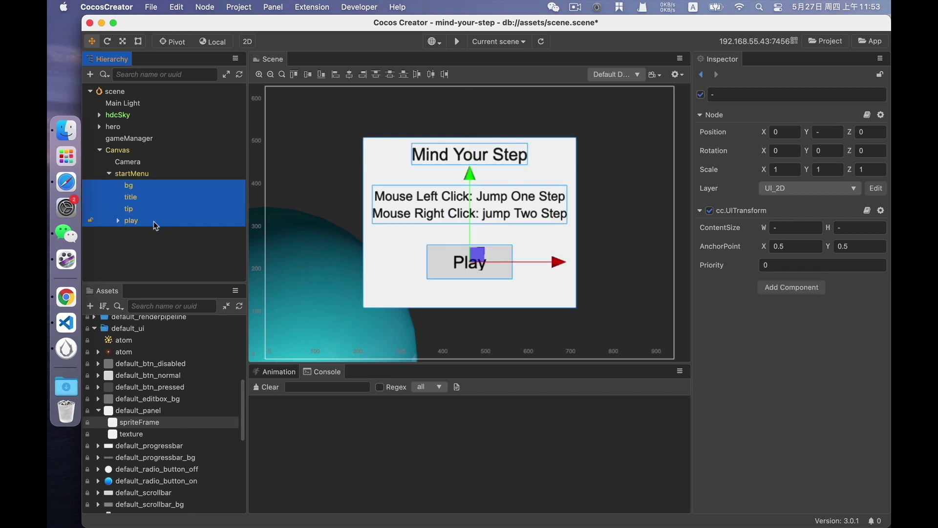
left_click(108, 173)
left_click(134, 204)
Set startMenu's content size to width 500 and height 300.
left_click(131, 175)
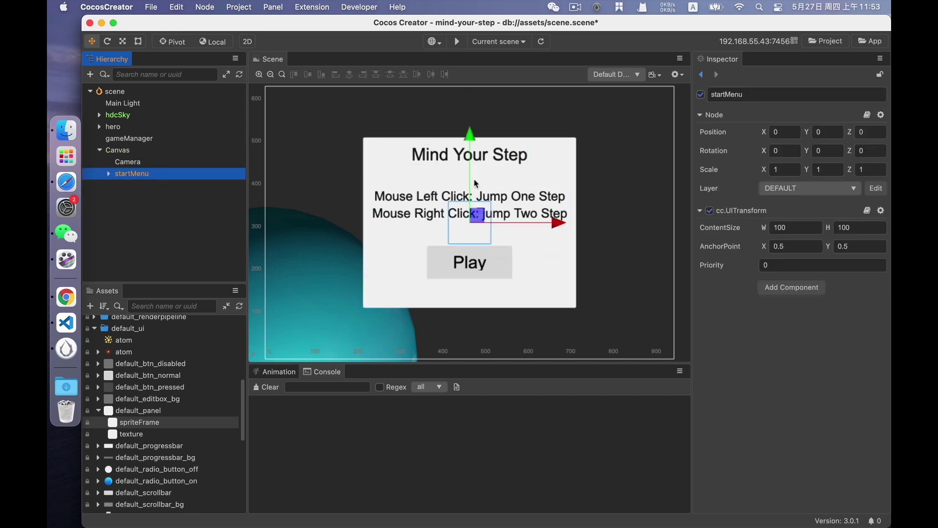
left_click(796, 228)
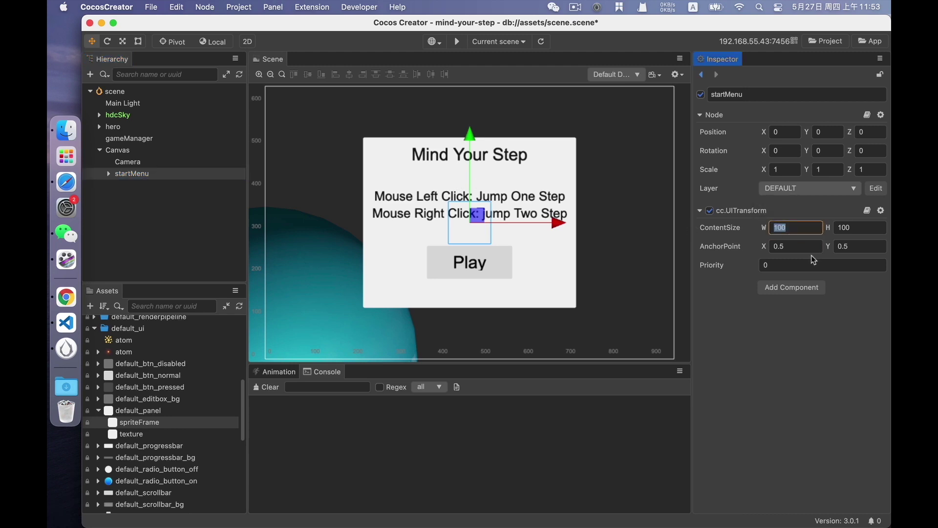
type("500")
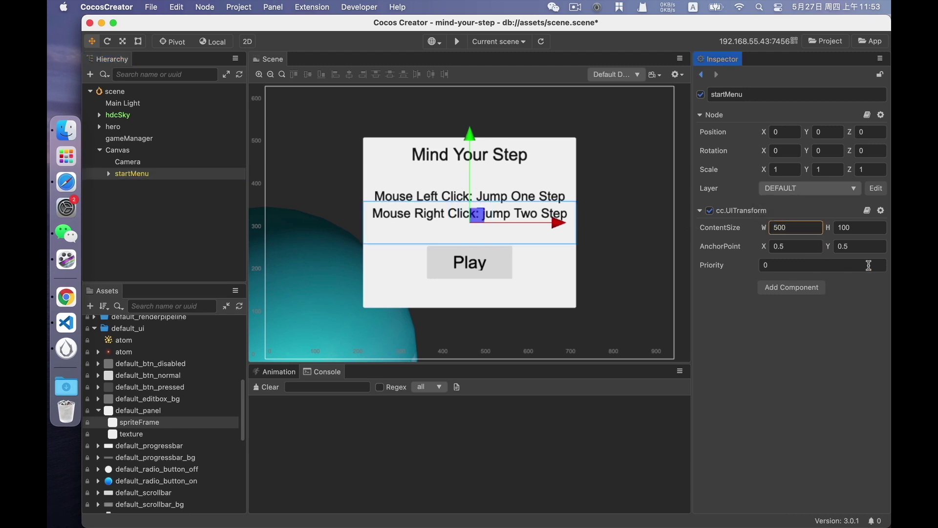
left_click(862, 228)
type("300")
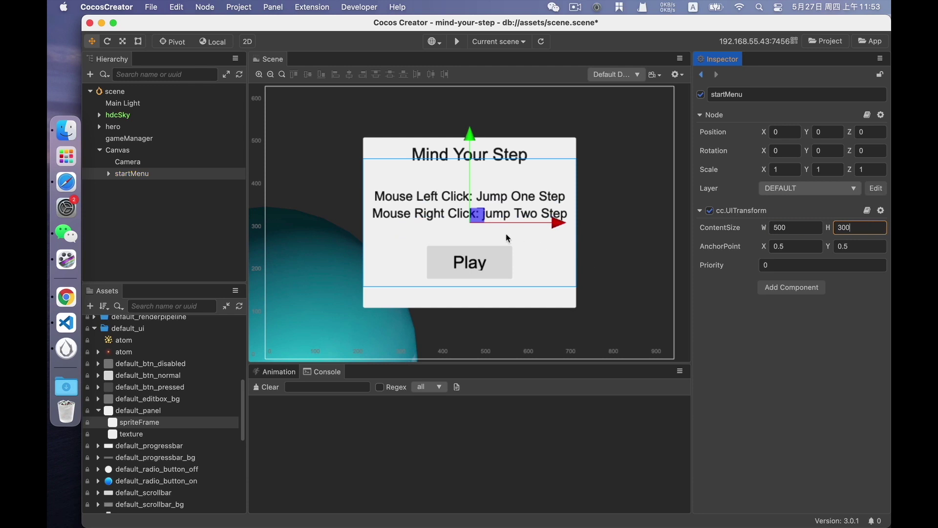
left_click(760, 350)
left_click(108, 174)
Add a Widget component to the bg node.
left_click(135, 186)
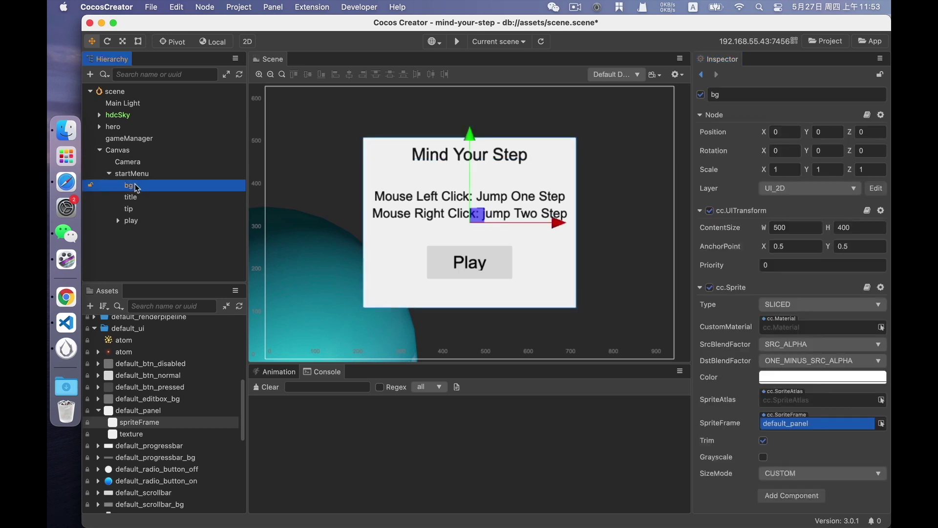
left_click(775, 497)
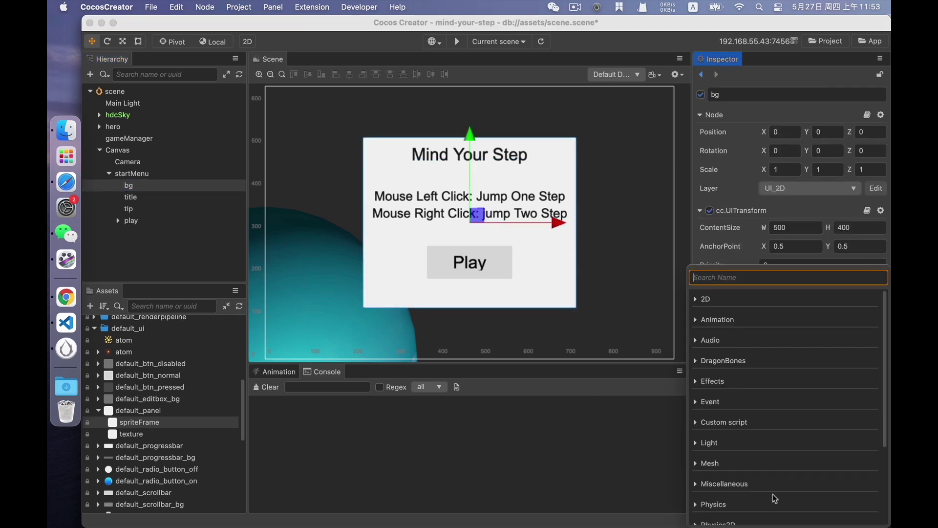
type("widget")
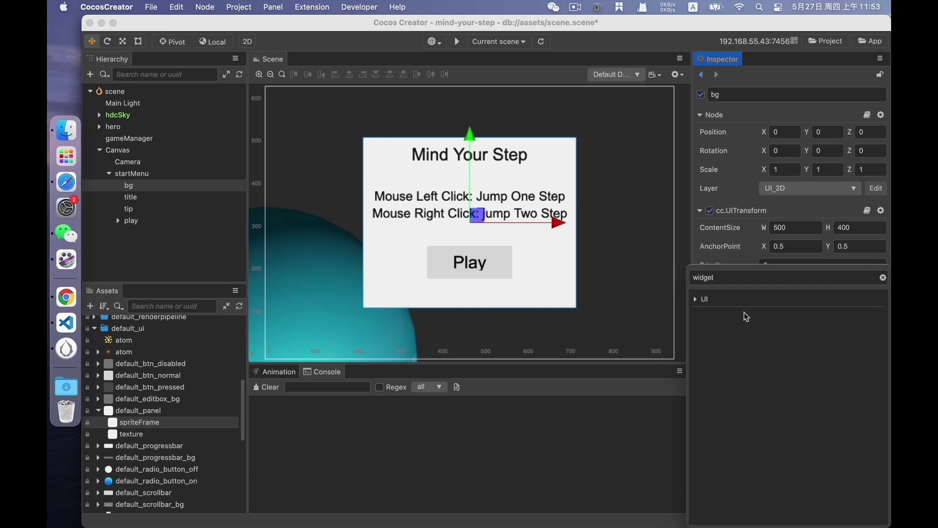
key("Return")
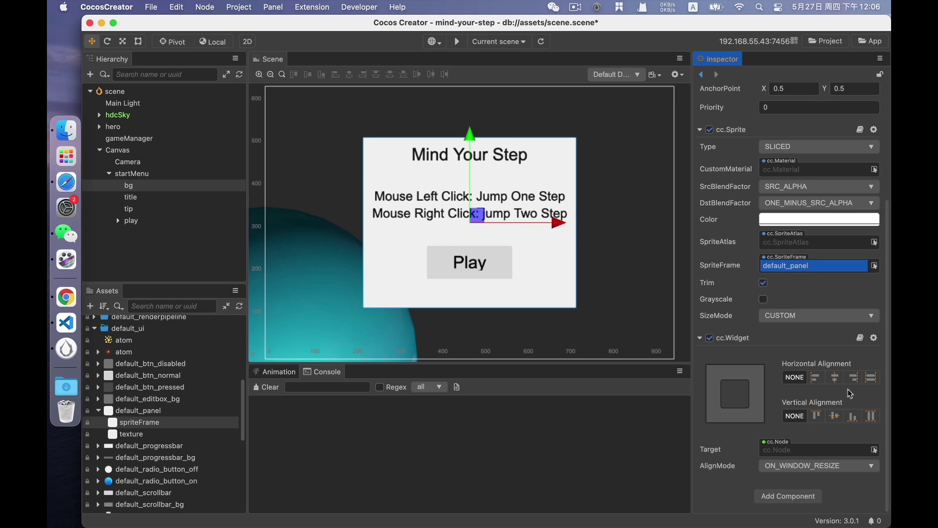
Enable horizontal and vertical stretch on bg's Widget with Top and Bottom at 0.
left_click(873, 379)
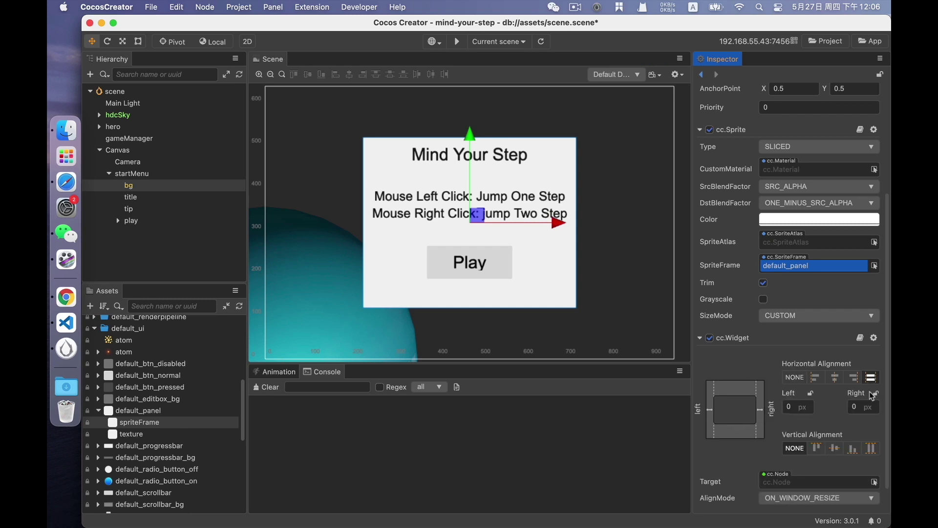
scroll(870, 430, "down", 2)
left_click(872, 415)
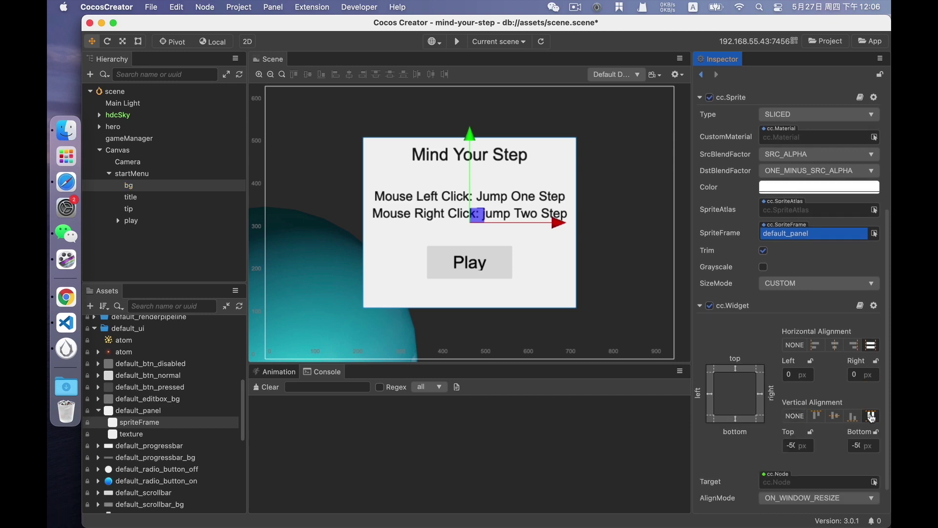
scroll(865, 418, "down", 2)
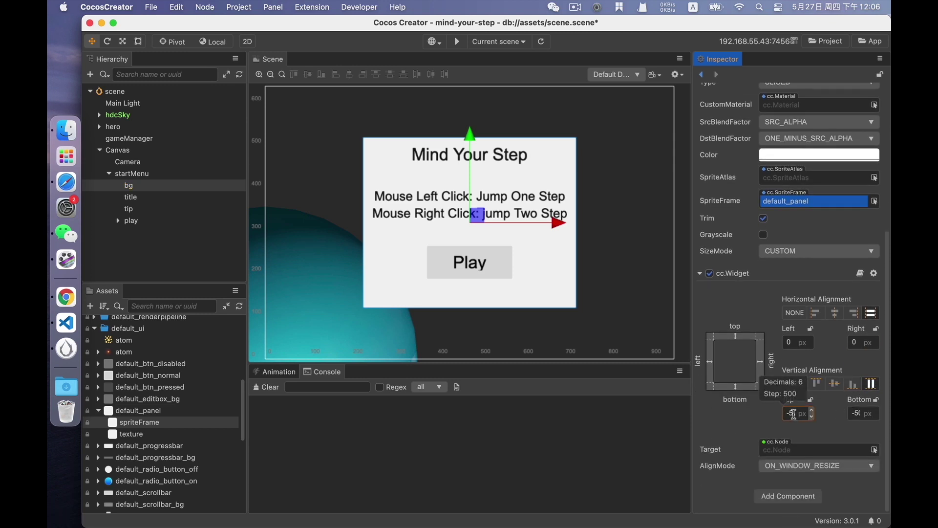
double_click(796, 415)
type("0")
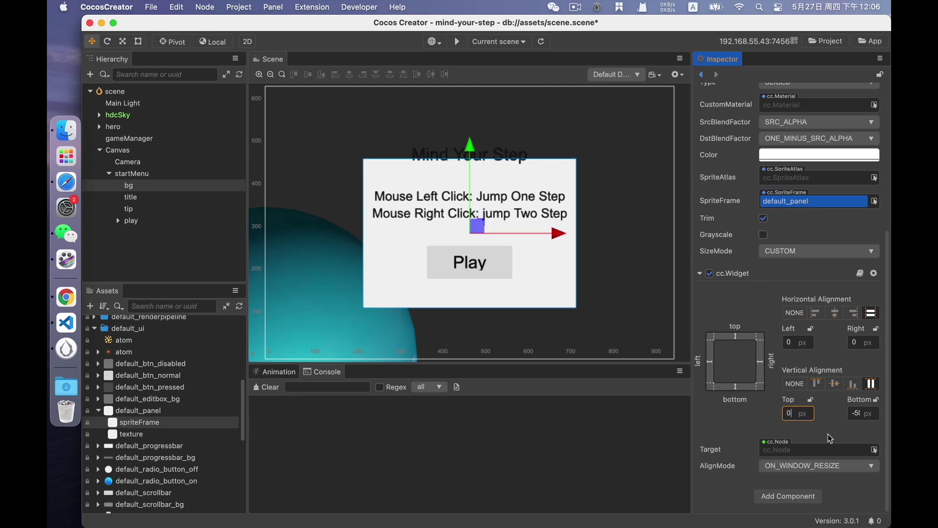
double_click(861, 414)
type("0")
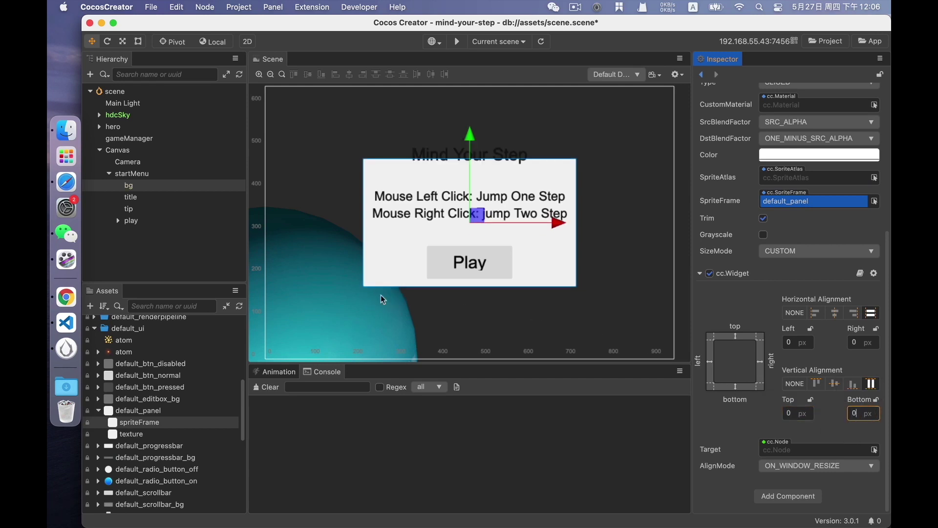
Set bg's Widget left and right margins to 50.
left_click(144, 176)
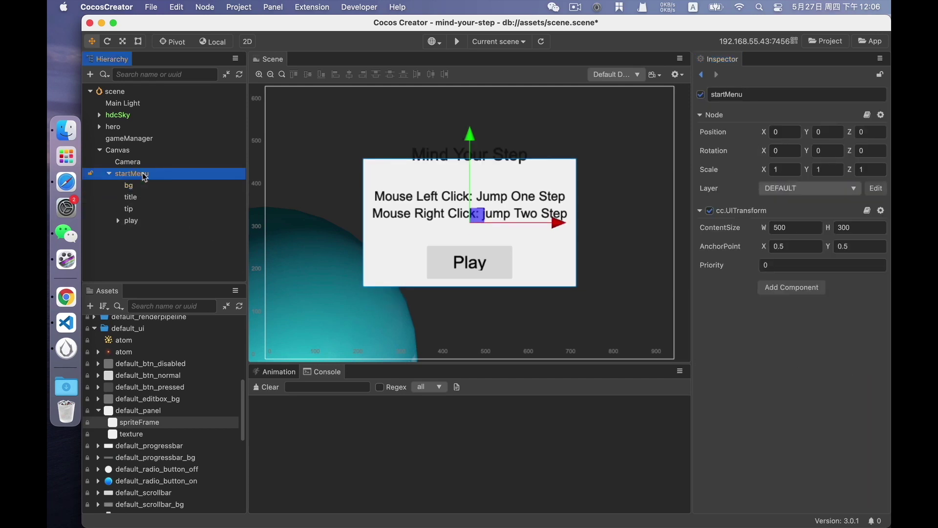
left_click(140, 185)
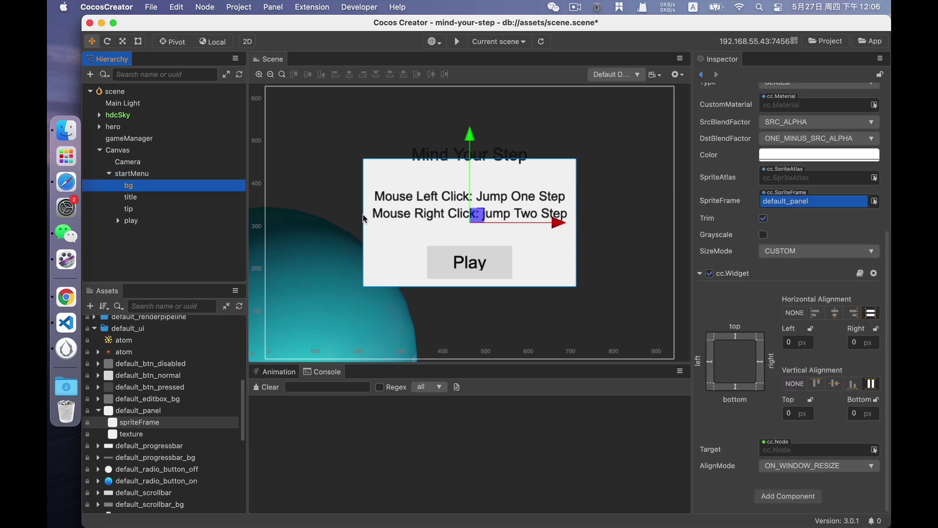
left_click(797, 342)
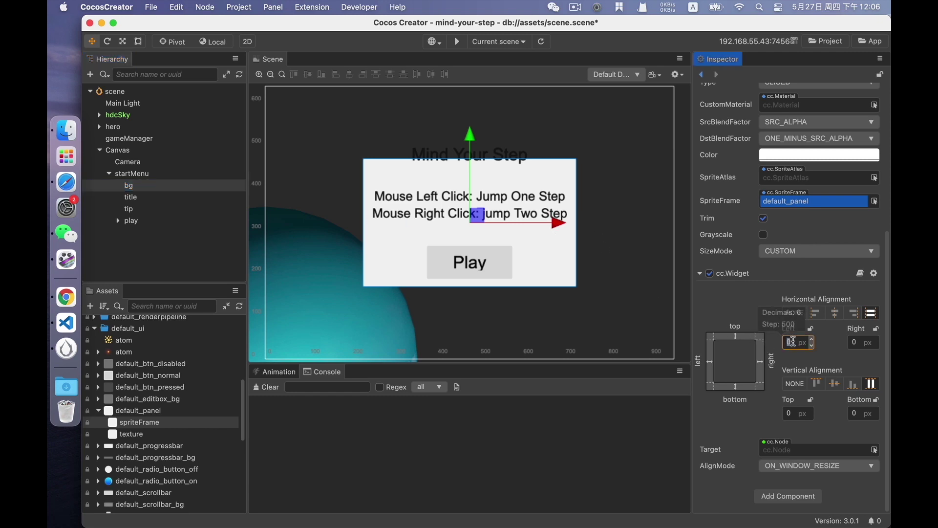
type("50")
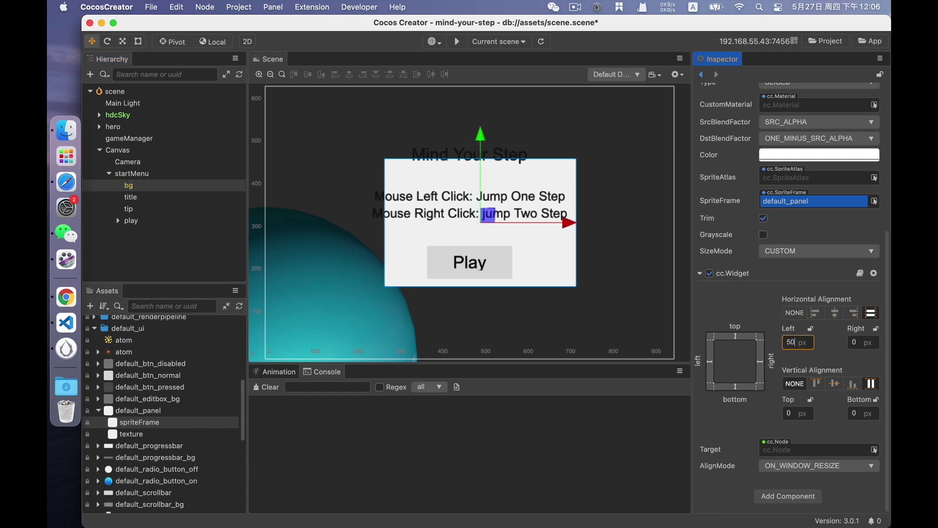
left_click(857, 342)
type("50")
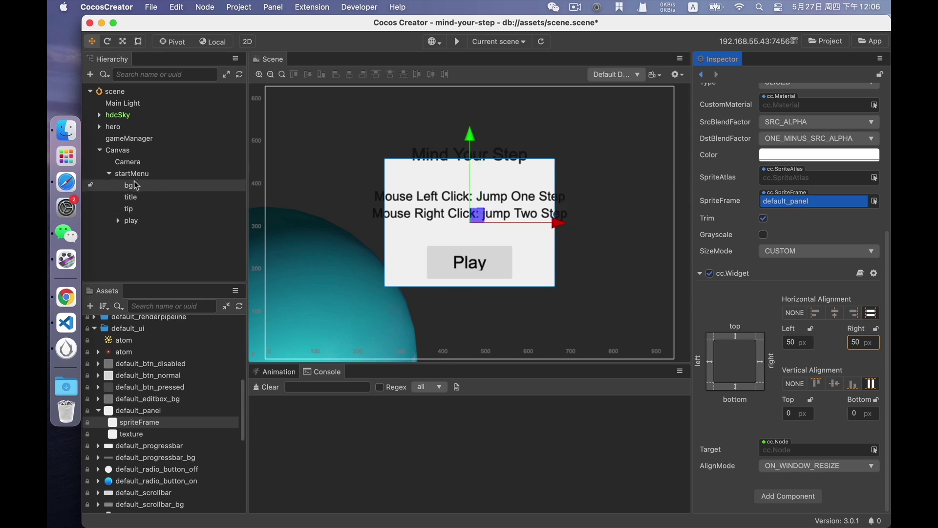
After checking startMenu's size, reset bg's left and right margins to 0.
left_click(139, 175)
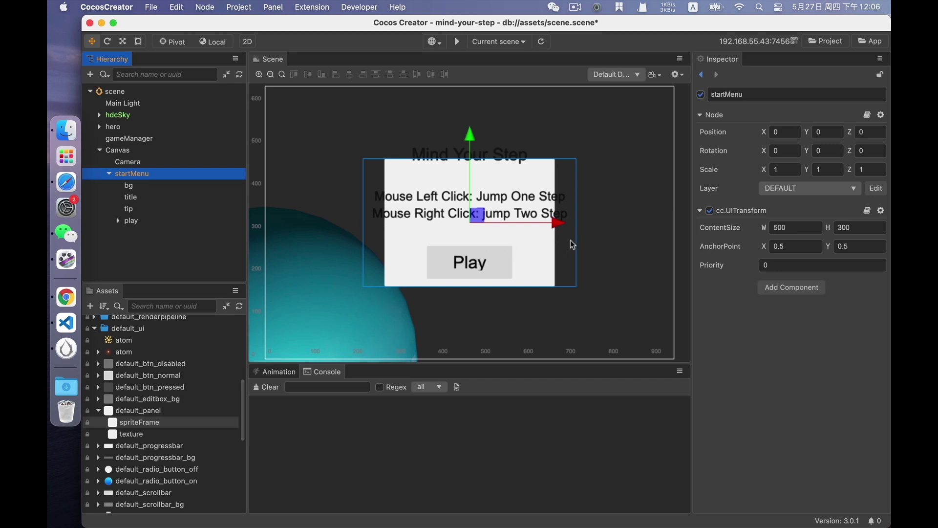
left_click(128, 186)
scroll(709, 393, "down", 5)
left_click(794, 344)
type("0")
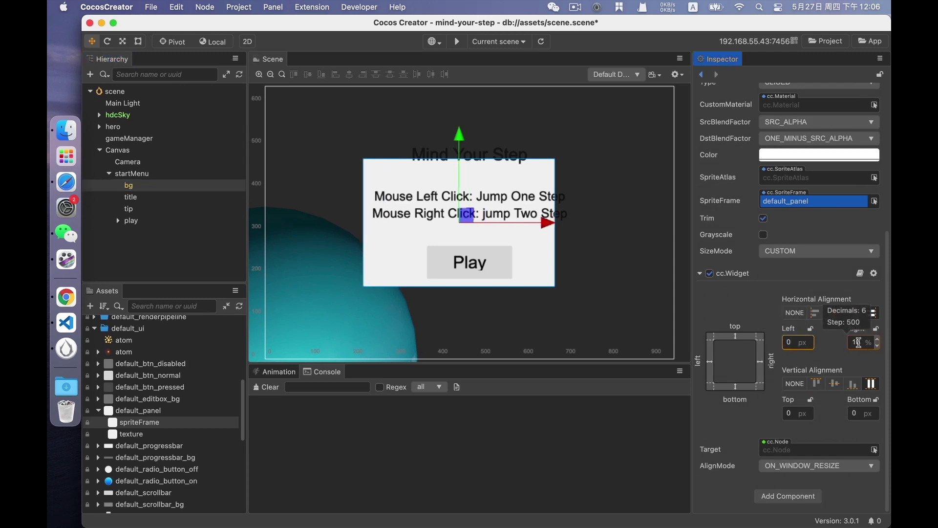
left_click(860, 342)
type("0")
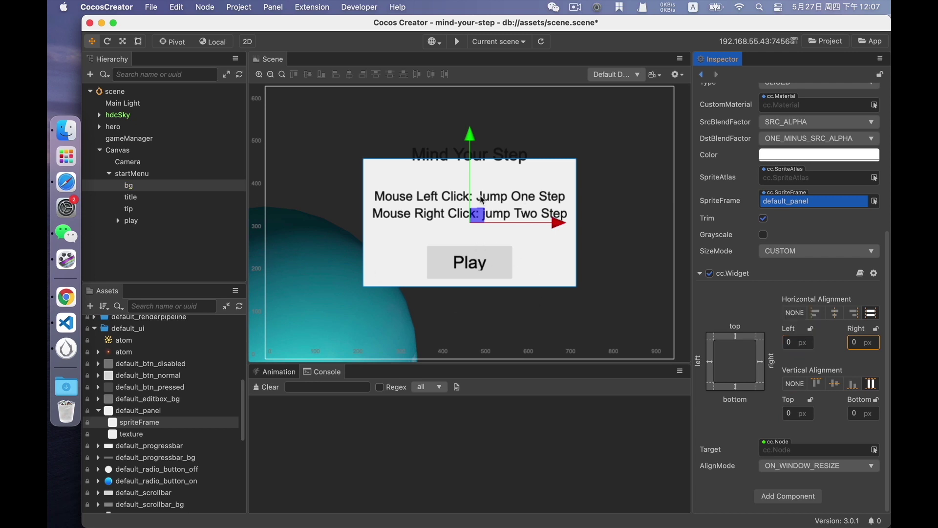
Drag the Mind Your Step title down onto the panel and reposition the tip label.
left_click(141, 198)
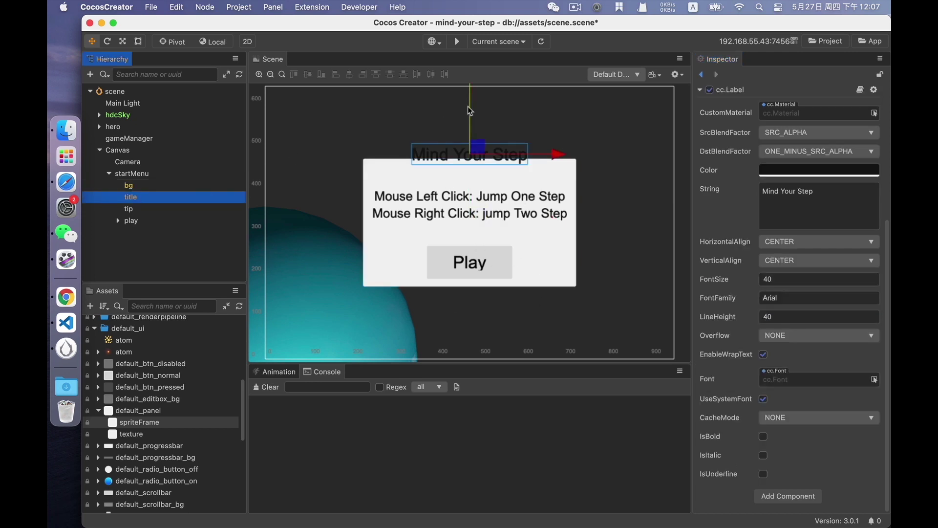
left_click_drag(470, 111, 470, 125)
left_click(130, 208)
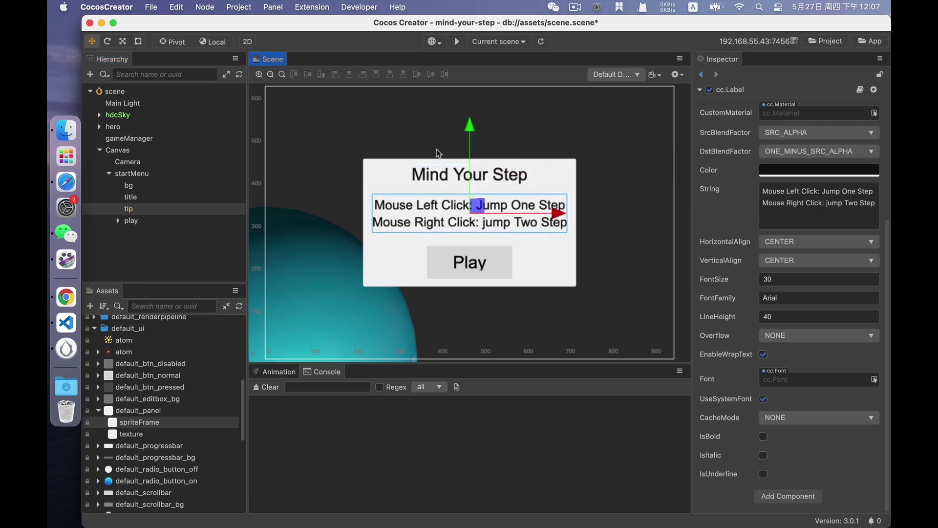
left_click(148, 239)
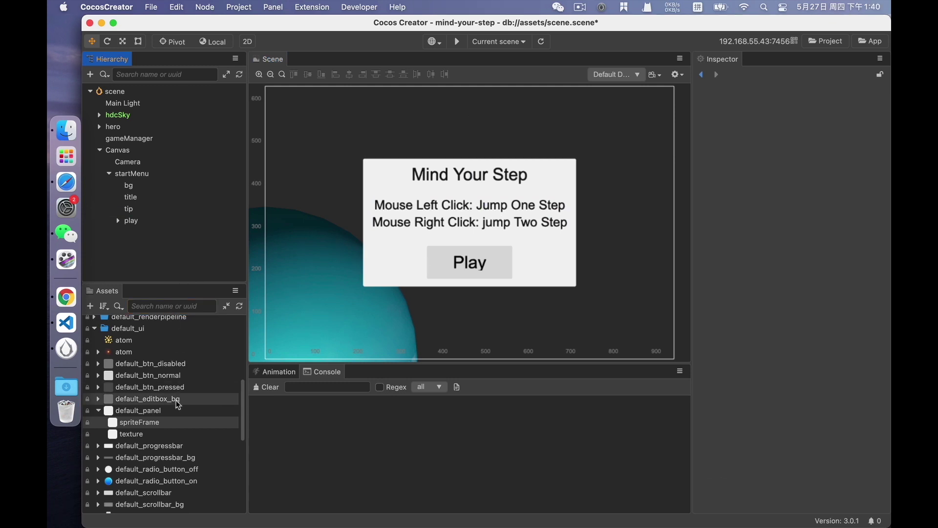
scroll(178, 404, "up", 10)
Open GameManager.ts and add enum GameState with GS_INIT, GS_PLAYING and GS_END.
left_click(89, 452)
double_click(151, 393)
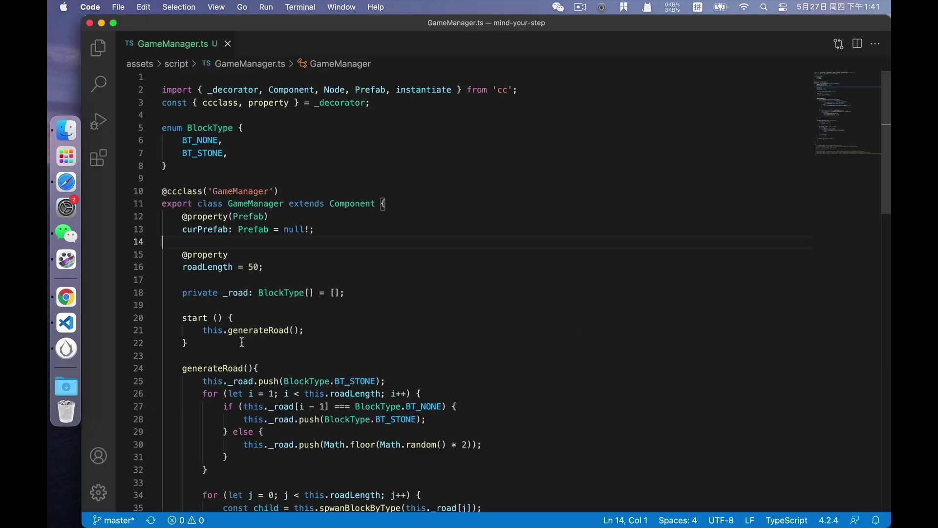
left_click(180, 168)
key("Return")
key("Return")
type("enum")
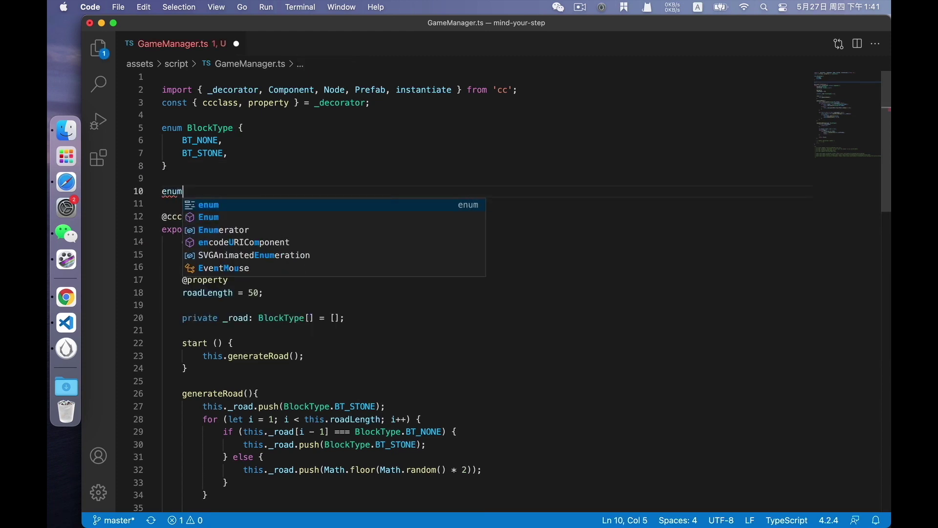
type(" Gane")
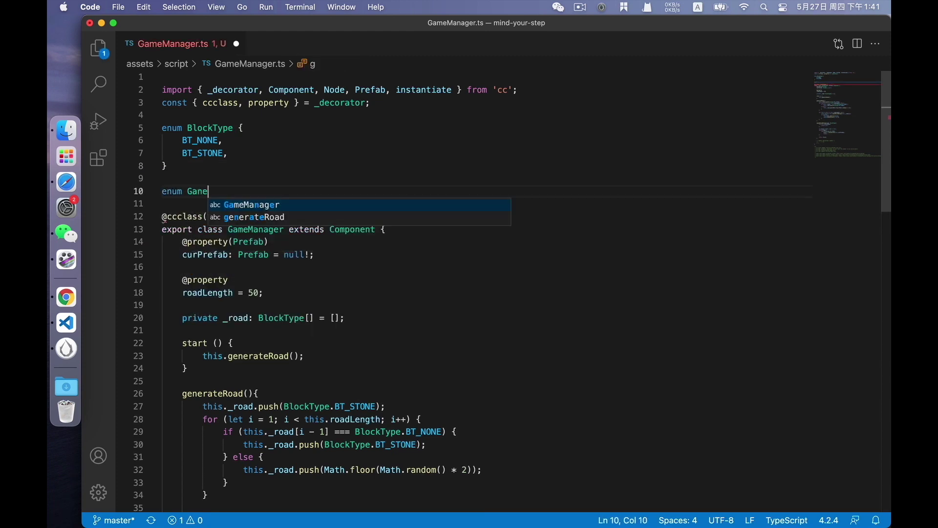
key("BackSpace")
key("BackSpace")
type("meState{")
key("Return")
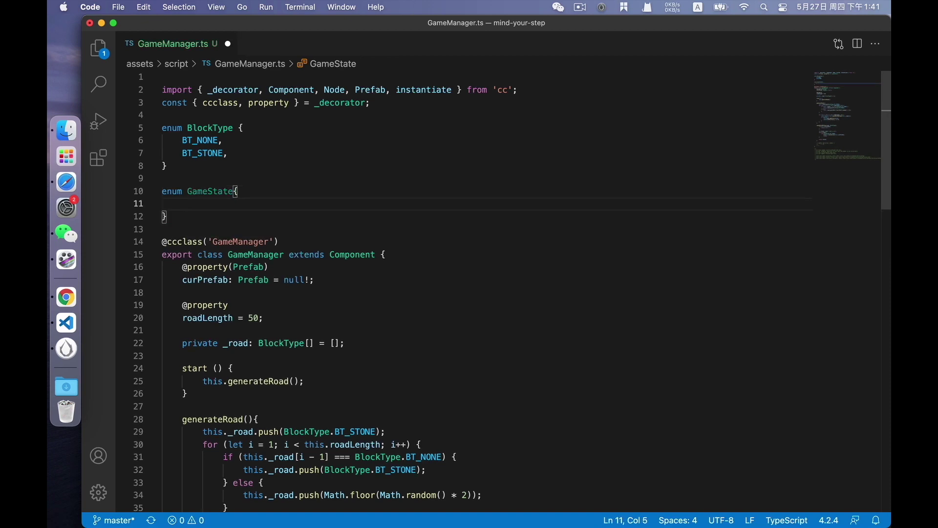
type("GS_INIT,")
key("Return")
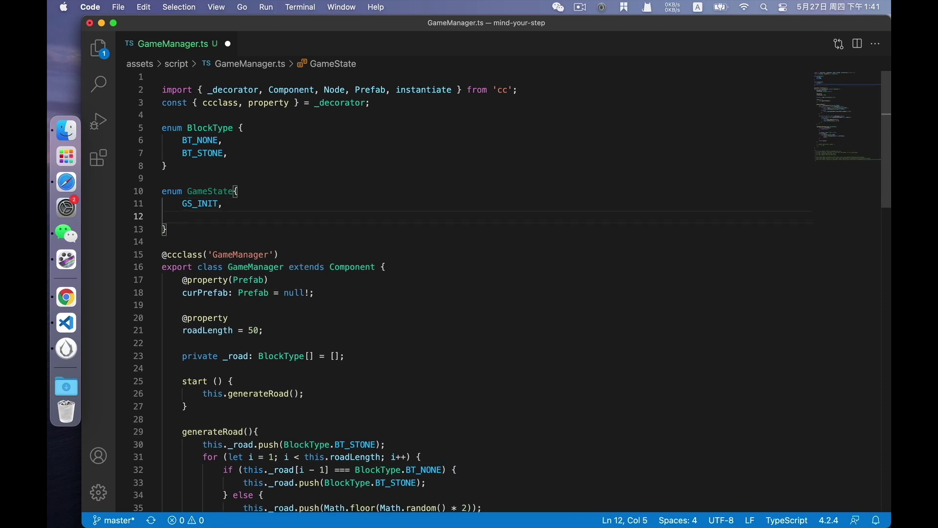
type("GS_PL")
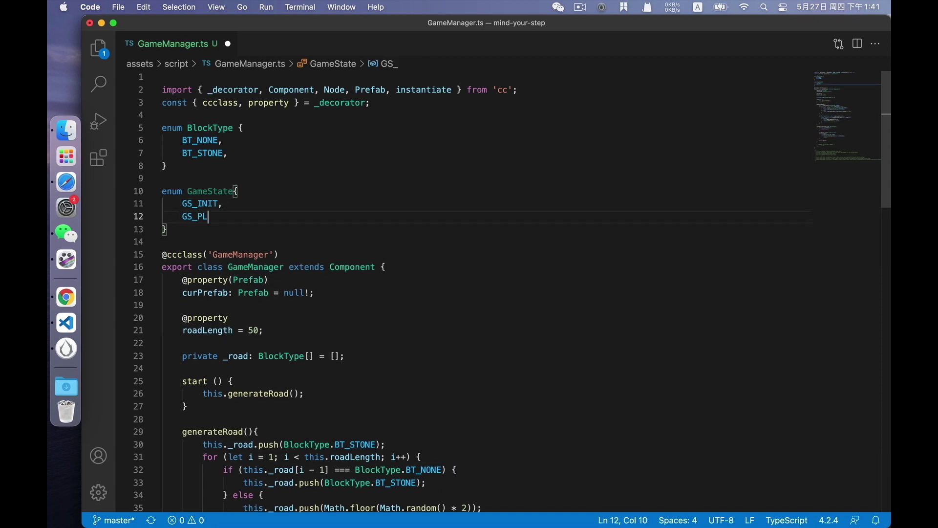
type("AYING,")
key("Return")
type("GS_END")
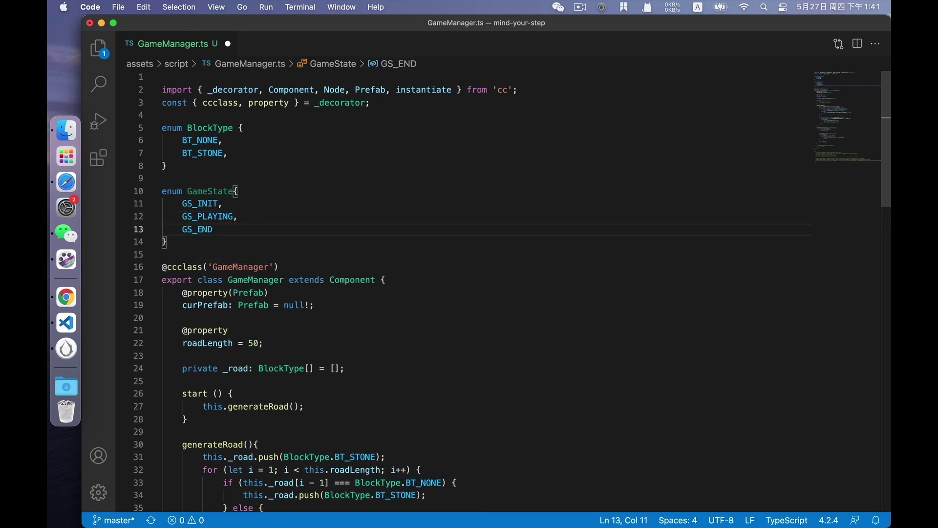
type(",")
Add the field private _curState: GameState = GameState.GS_INIT and save the file.
scroll(395, 332, "down", 3)
left_click(348, 298)
key("Return")
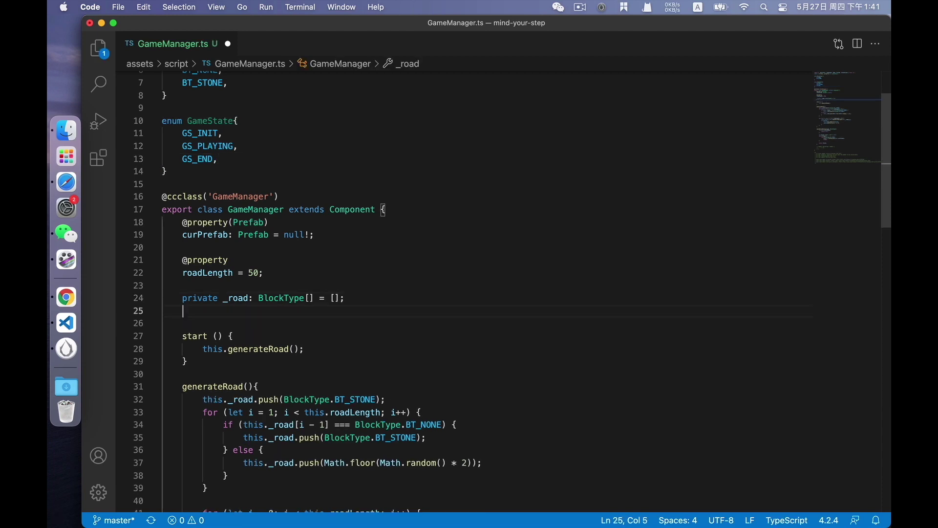
type("private _cr")
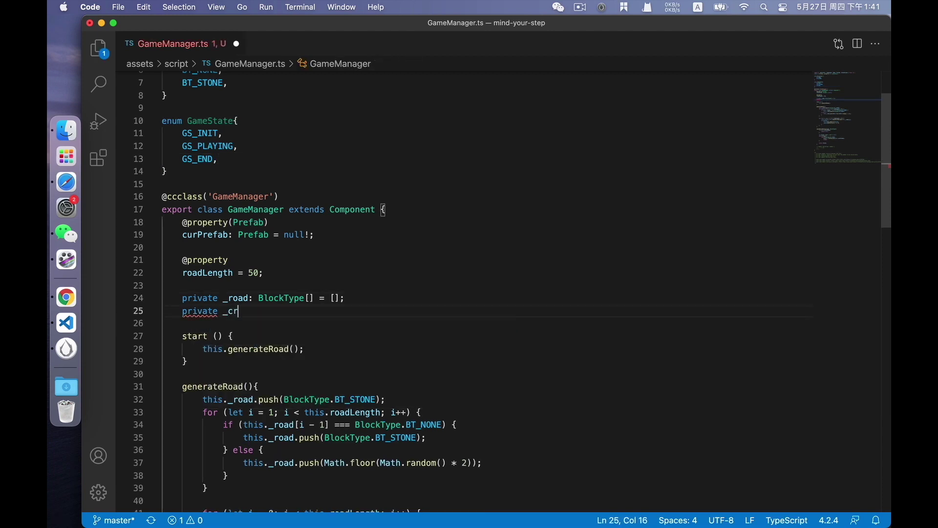
key("BackSpace")
type("urStat")
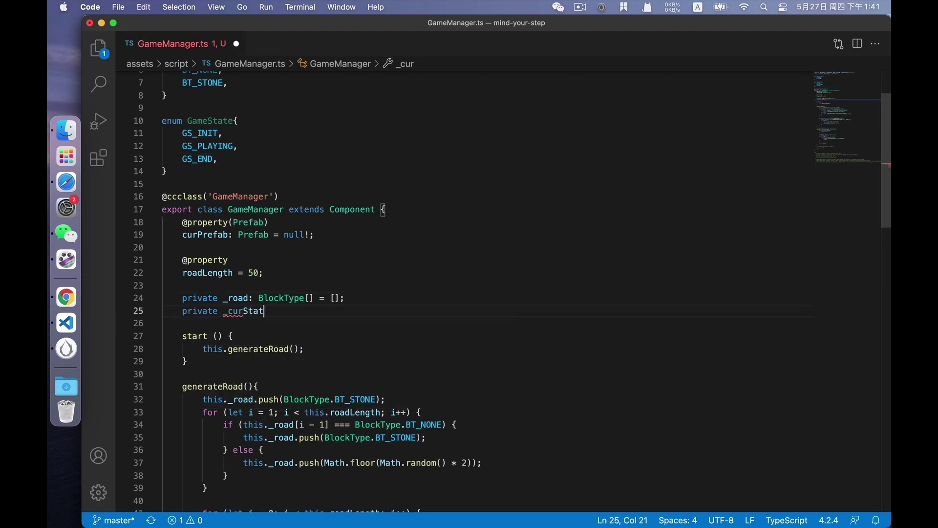
type("e: GameState = g")
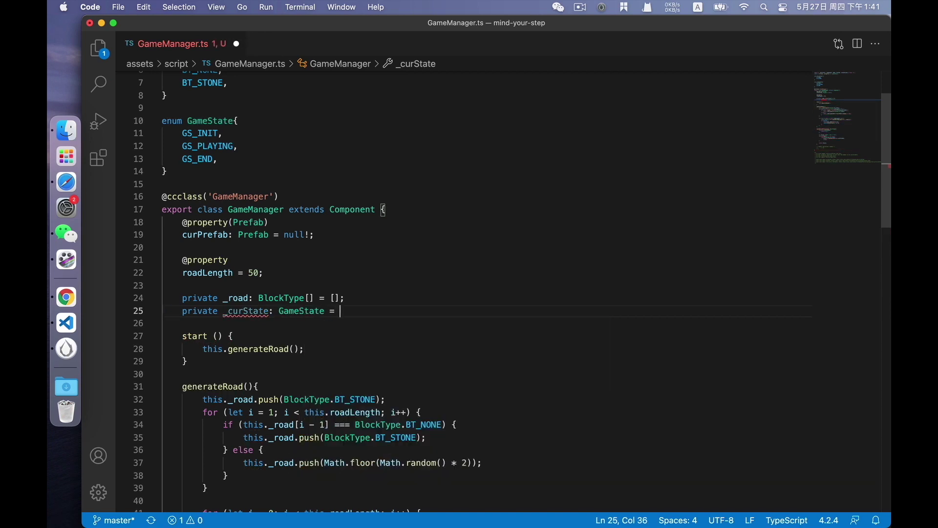
type("ameState.")
type("GS_INIT;")
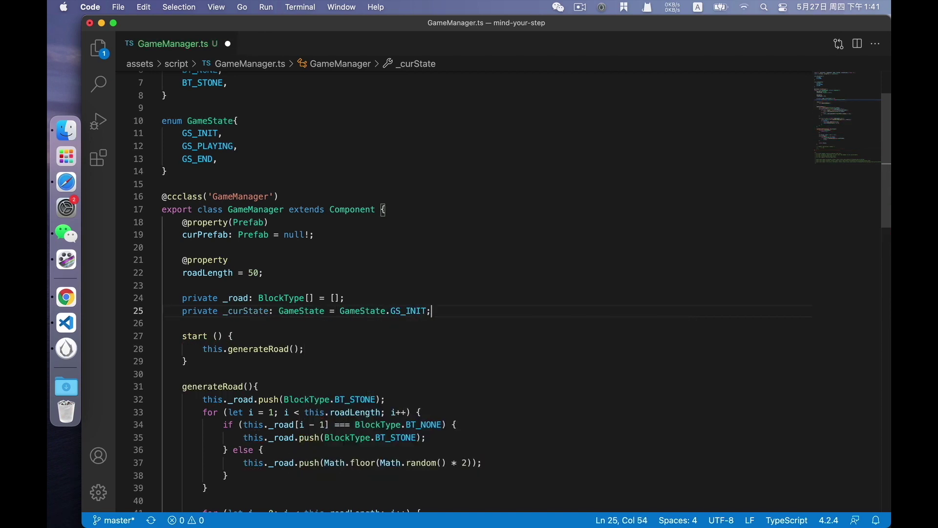
key("ctrl+s")
Open PlayerController.ts and comment out the mouse-up listener in start.
key("super+p")
type("play")
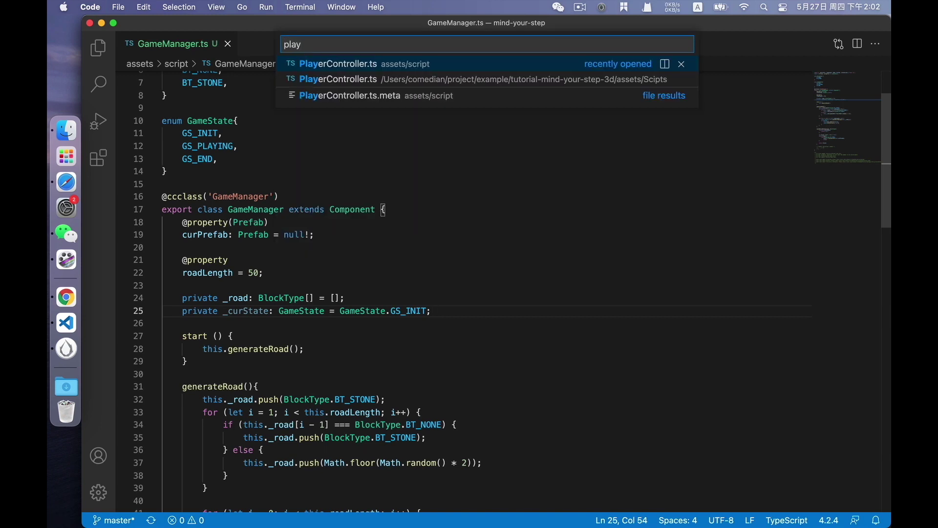
key("Return")
scroll(530, 379, "down", 3)
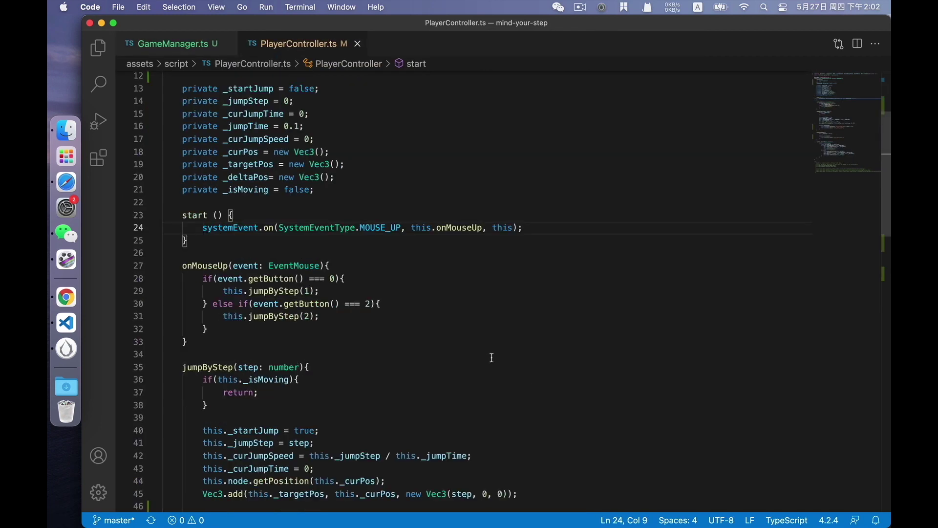
key("super+slash")
Add a setInputActive(active: boolean) method containing an if (active) block.
left_click(197, 245)
key("Return")
key("Return")
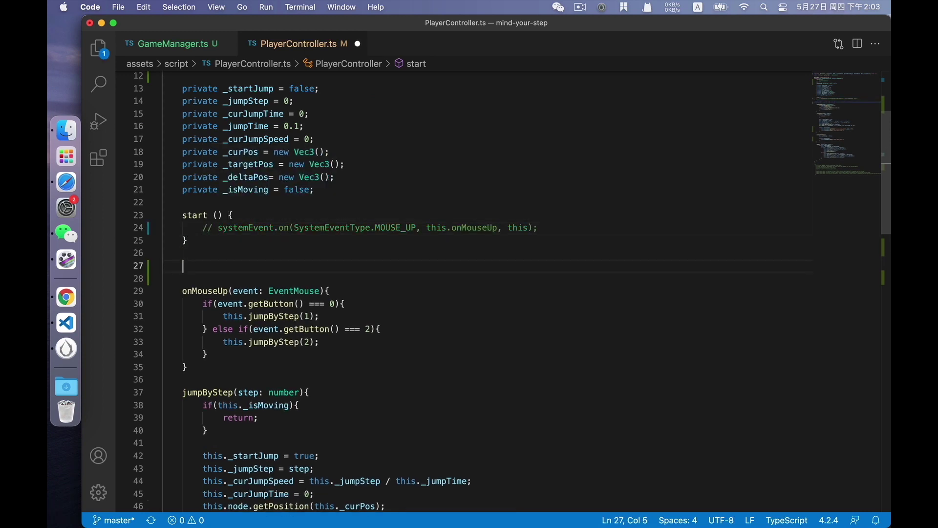
type("setInputAcr")
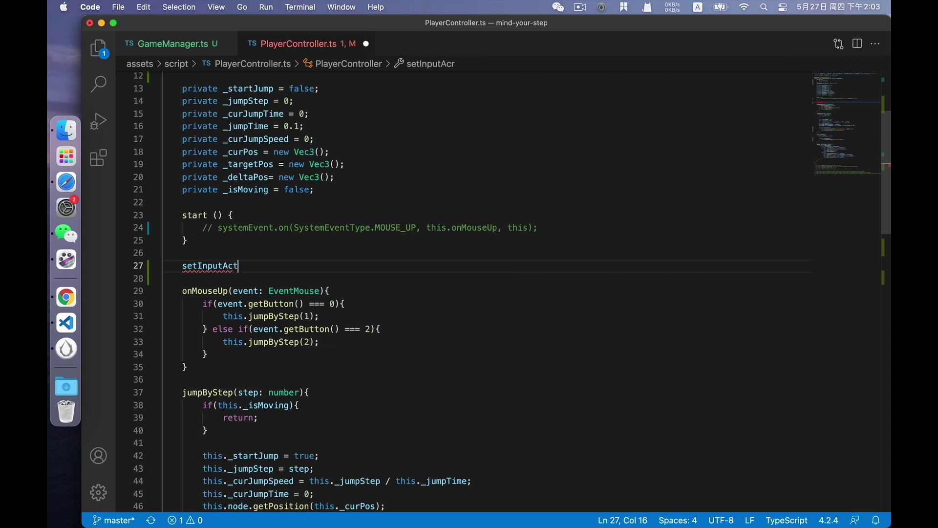
type("ive()(")
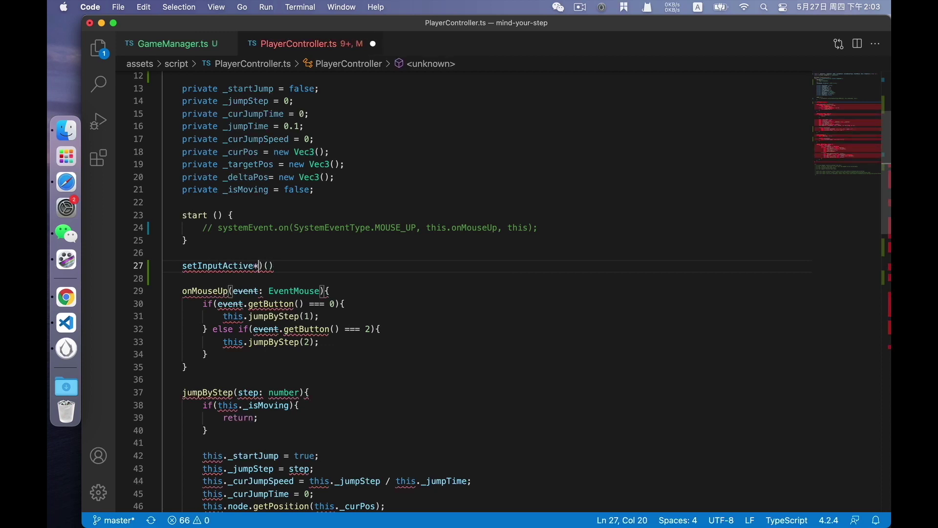
type("active")
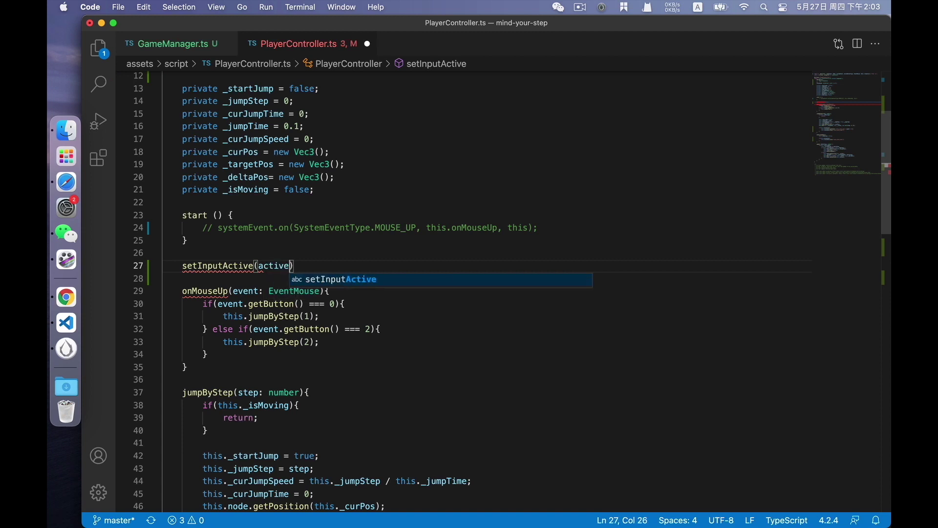
type(": ")
type("boll")
key("BackSpace")
key("BackSpace")
key("Return")
type("){}")
key("Return")
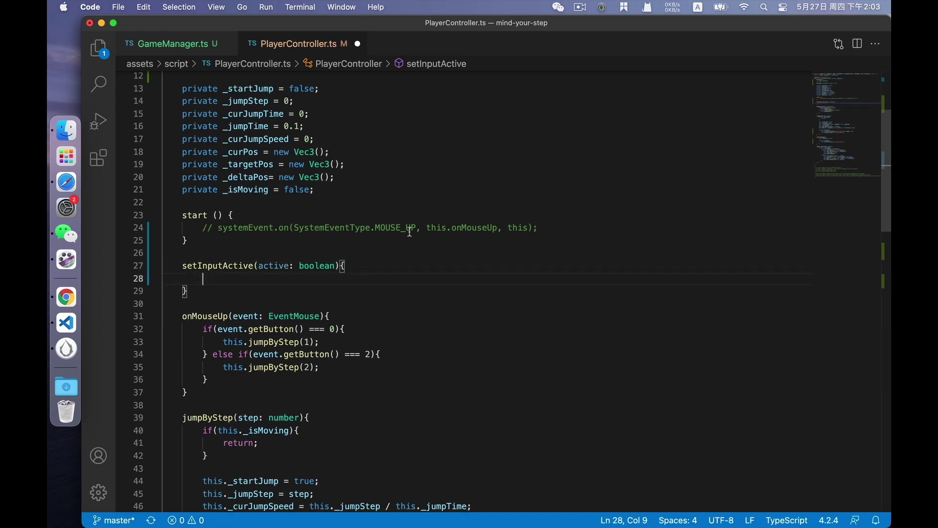
type("if(a c")
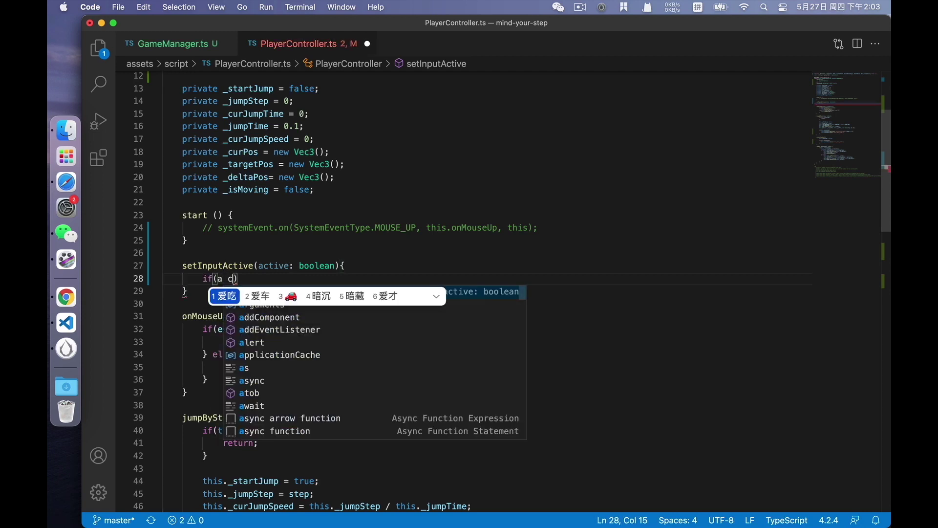
key("shift")
key("Return")
type("{")
key("Return")
Copy the commented mouse-up listener registration into the if block.
double_click(223, 228)
left_click(539, 228, "shift")
key("super+c")
left_click(239, 292)
key("super+v")
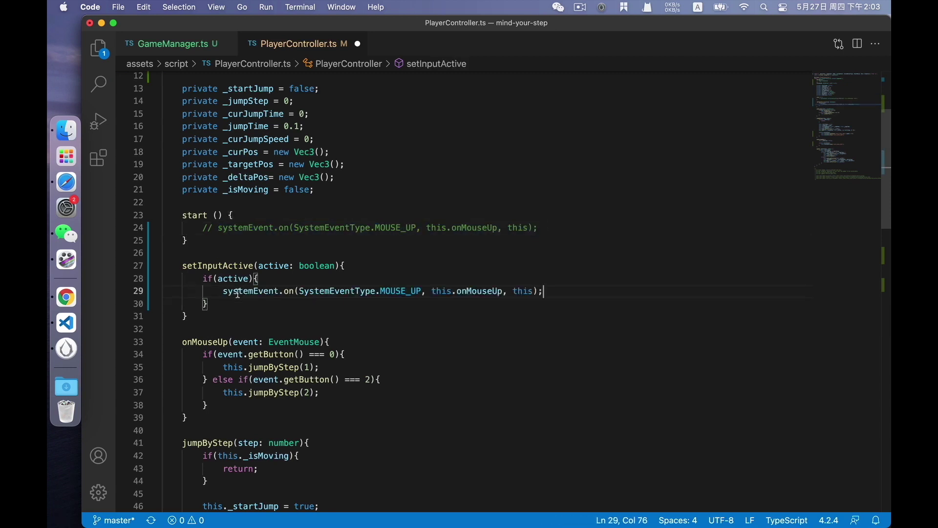
Add an else branch calling systemEvent.off for the mouse-up listener.
key("Down")
type("else{")
key("Return")
key("super+v")
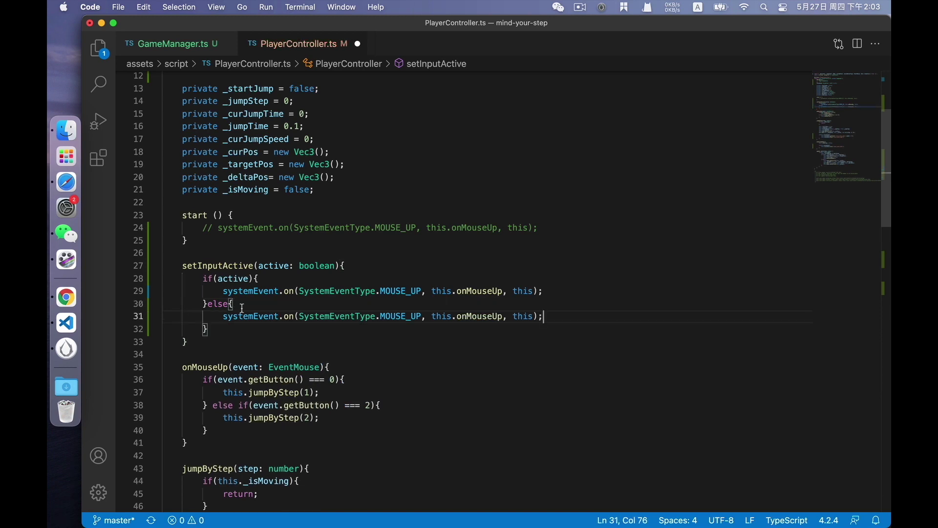
mouse_move(295, 317)
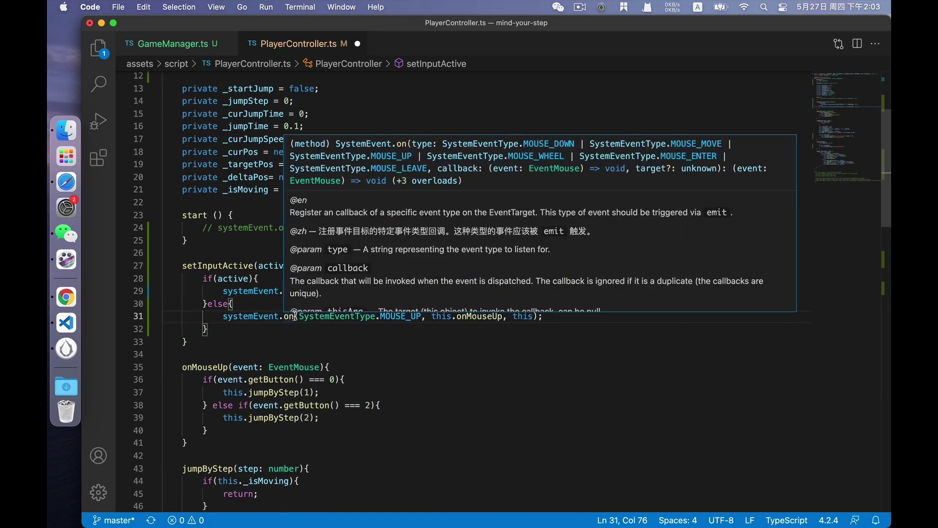
double_click(292, 316)
type("off")
key("Escape")
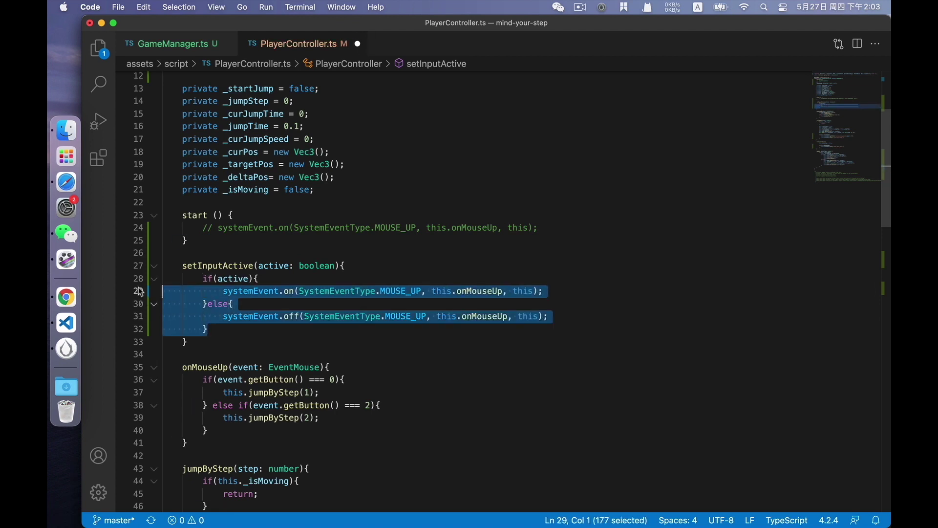
Format the if/else block on lines 28–32, save PlayerController.ts, and return to GameManager.ts.
left_click_drag(208, 329, 141, 282)
key("super+k")
key("super+f")
left_click(315, 281)
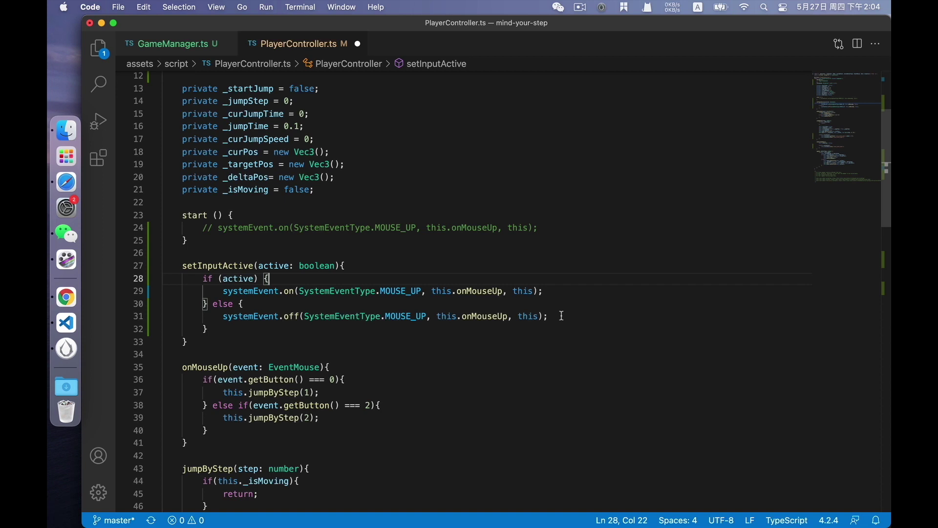
key("super+s")
left_click(186, 44)
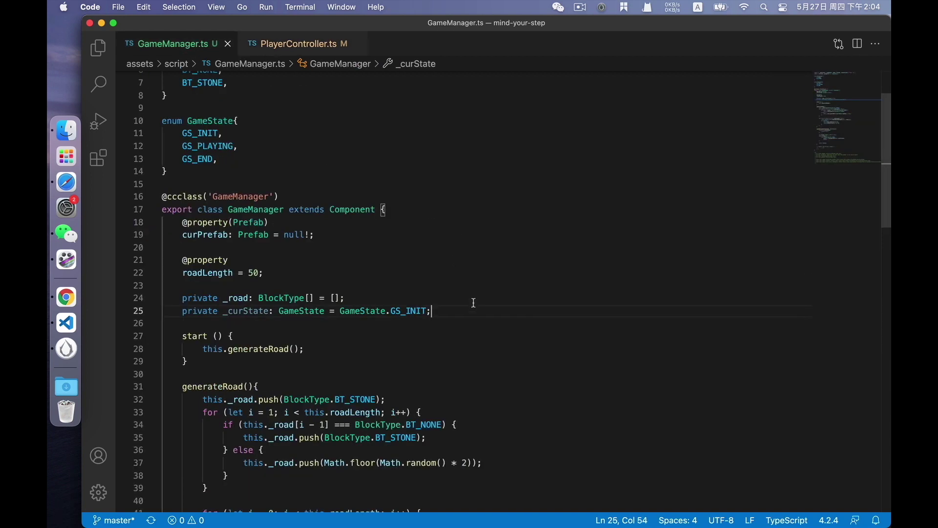
left_click(274, 273)
key("Return")
key("Return")
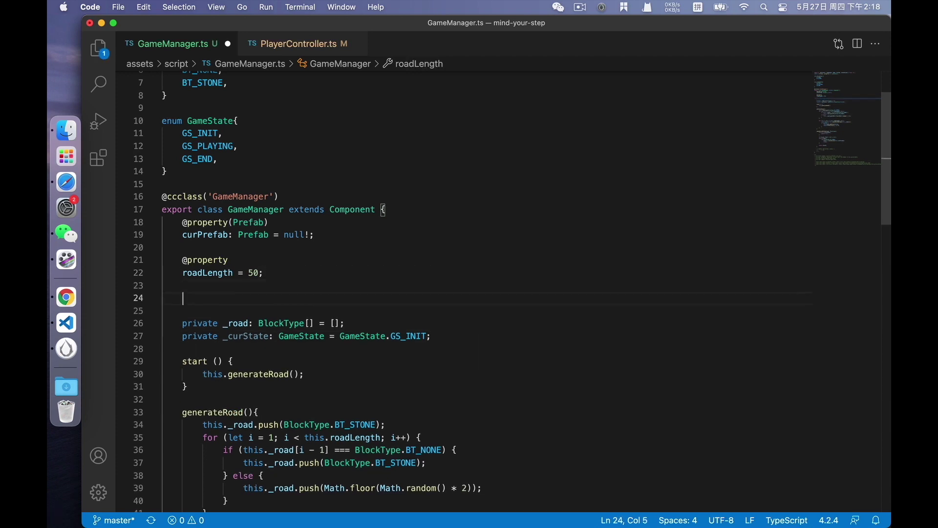
type("@prop")
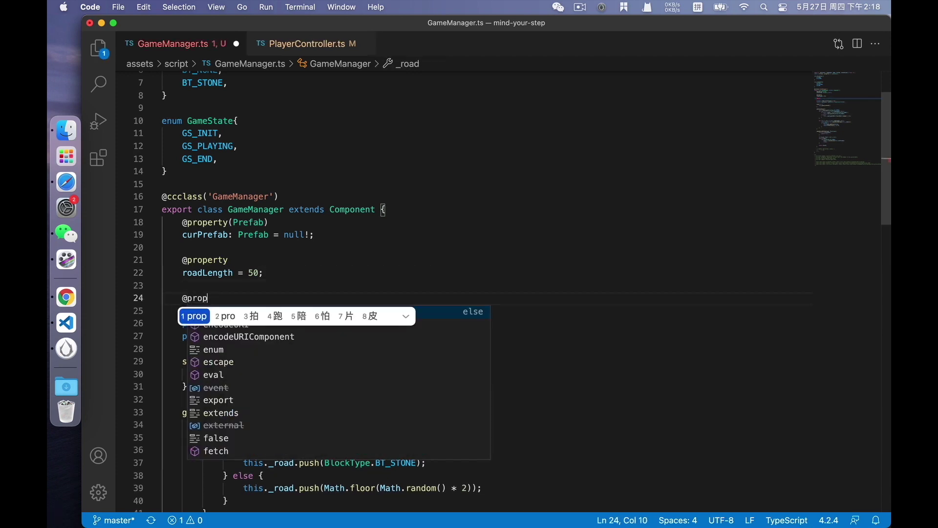
key("shift")
key("Return")
type("()")
key("Left")
type("playc")
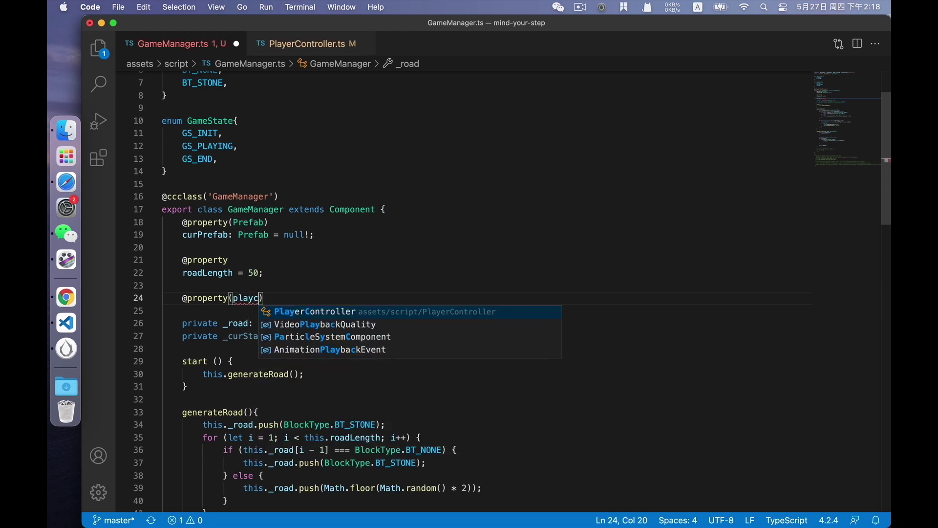
key("Return")
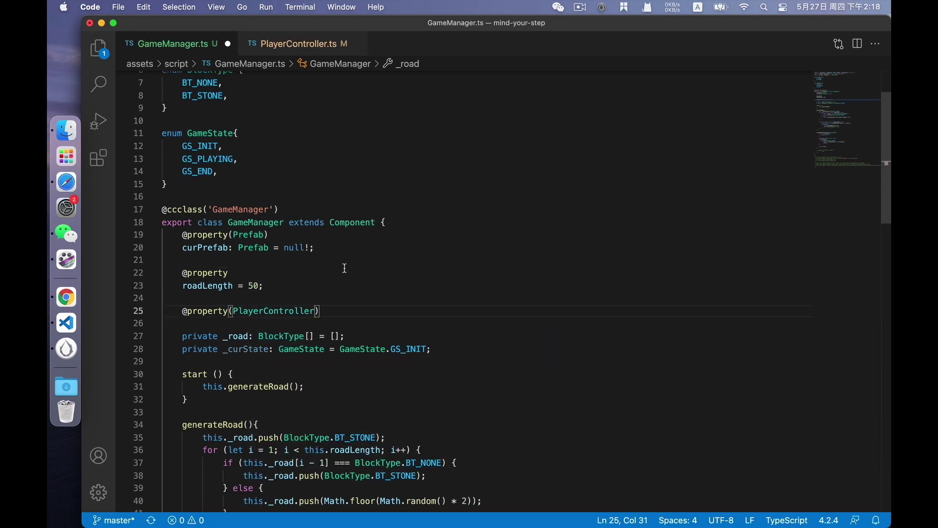
scroll(345, 267, "up", 3)
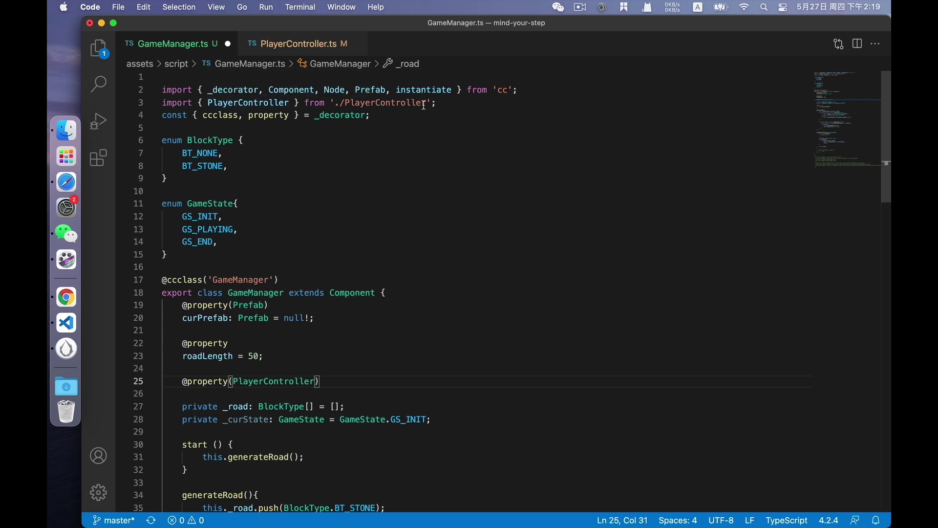
scroll(359, 439, "down", 3)
key("Return")
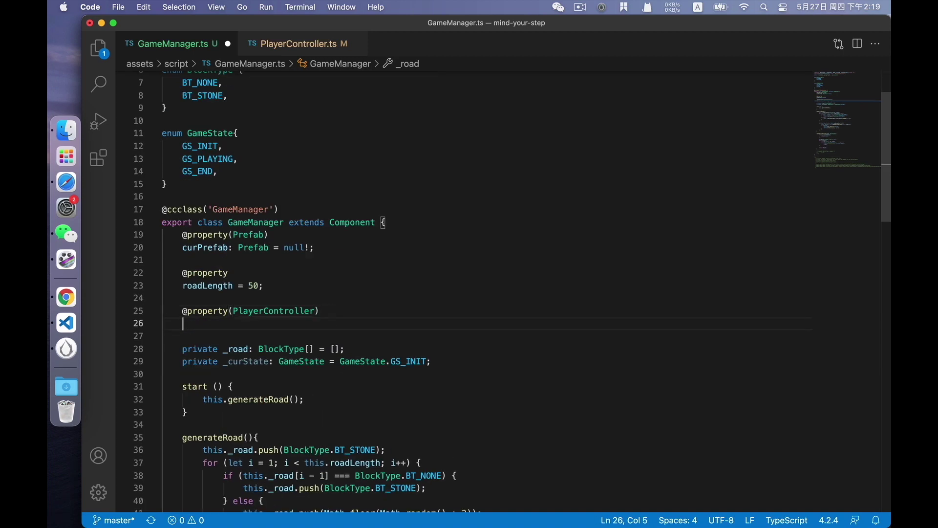
type("playCtrl: PlayerController")
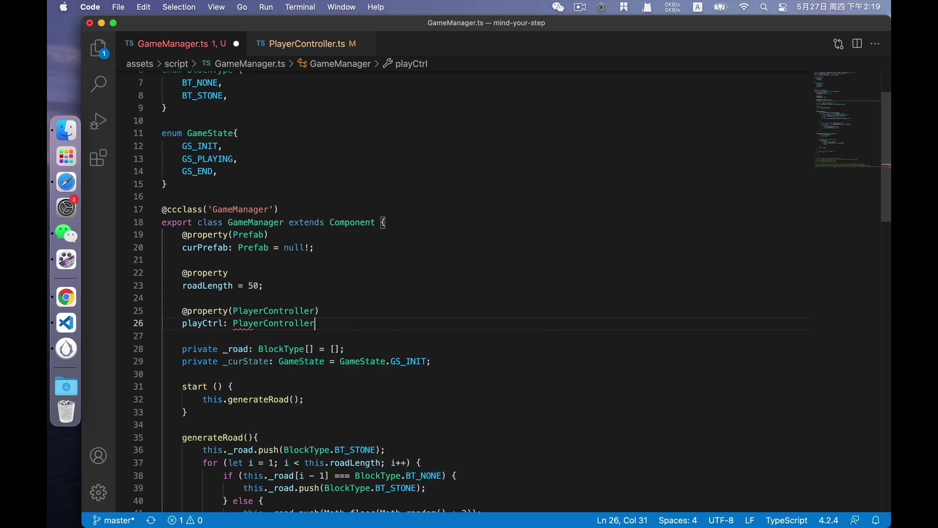
type(" = null!;")
key("Return")
key("Return")
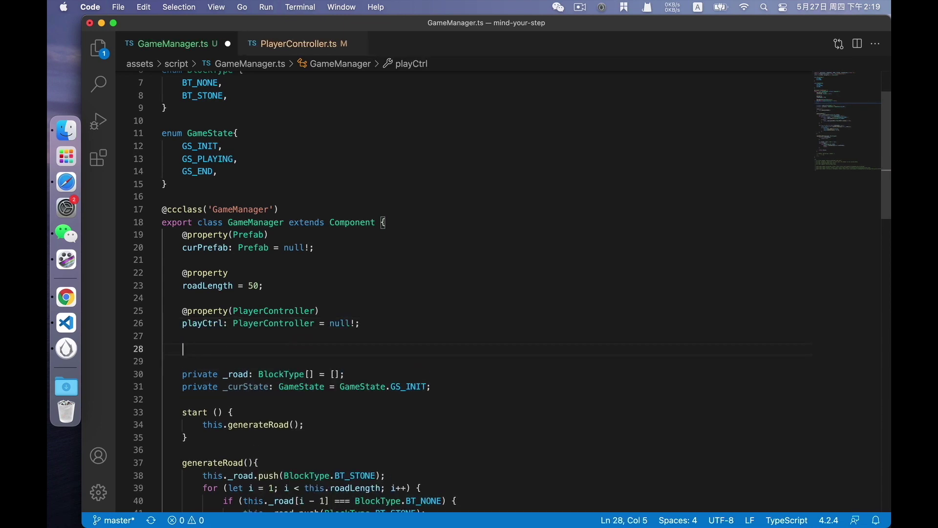
type("@")
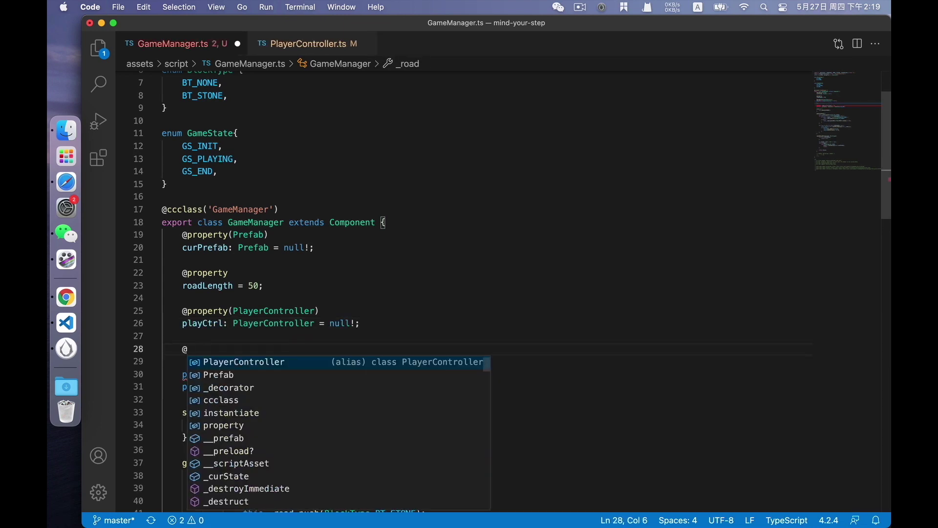
type("property")
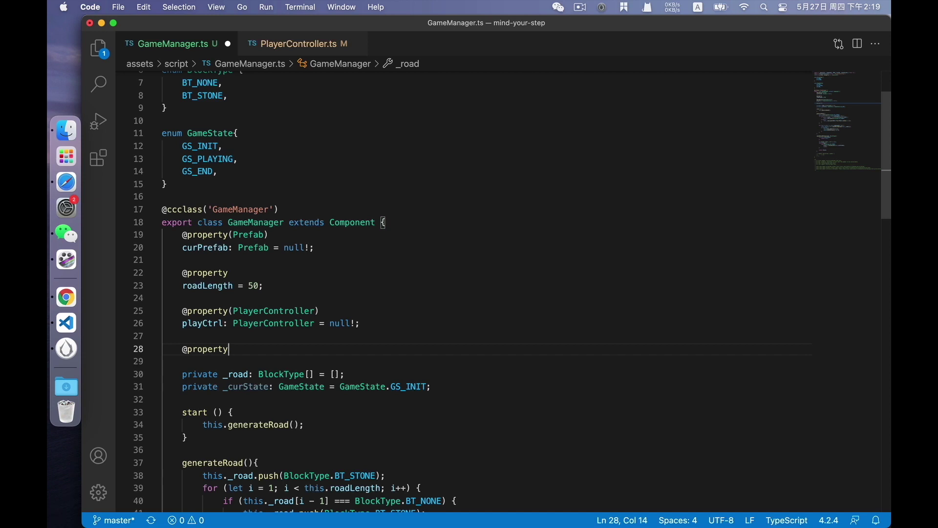
type("()Node)")
key("Return")
type("startMenu: Node = null!;")
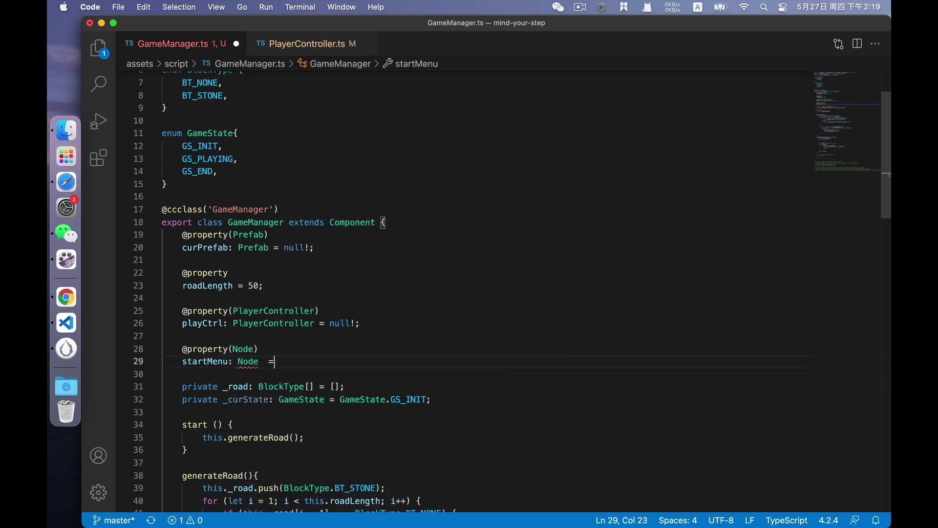
left_click(77, 348)
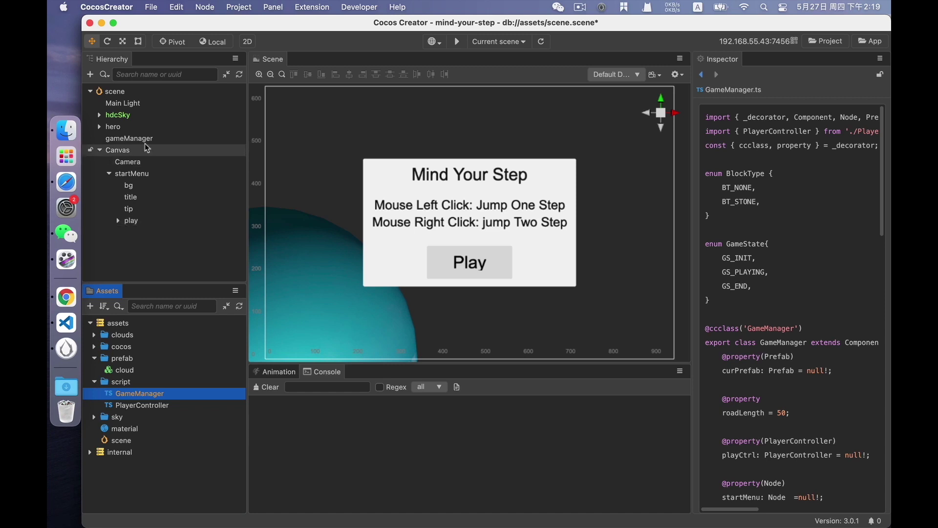
Drag the cloud prefab, hero and startMenu into gameManager's CurPrefab, PlayCtrl and StartMenu slots, then save the scene.
left_click(131, 139)
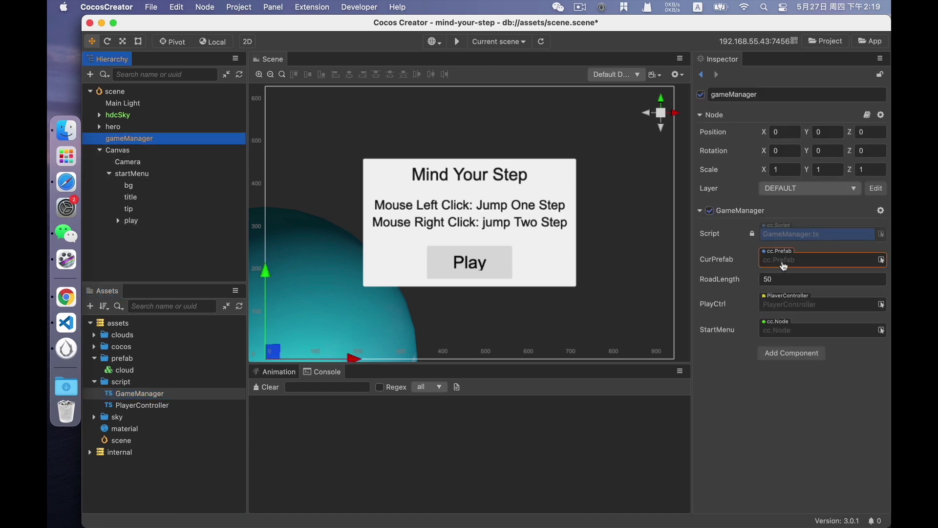
left_click_drag(152, 370, 772, 268)
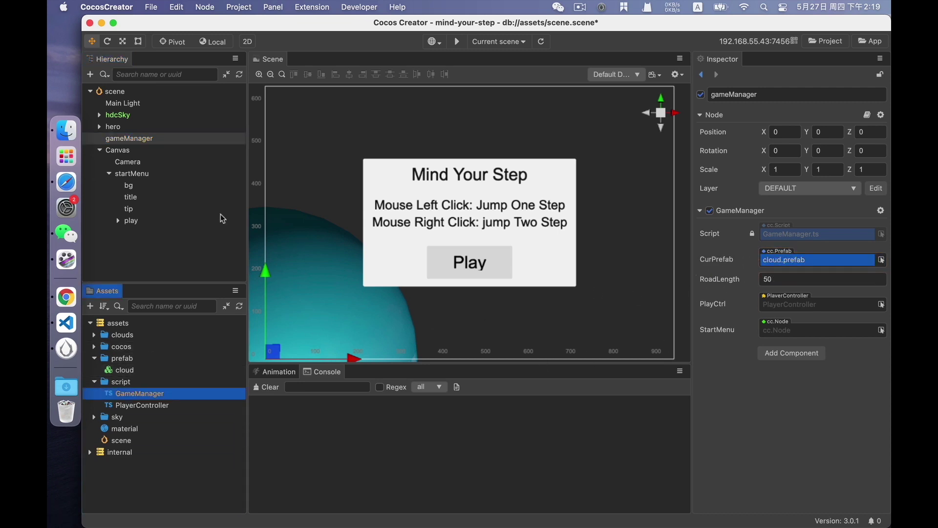
left_click_drag(114, 131, 781, 305)
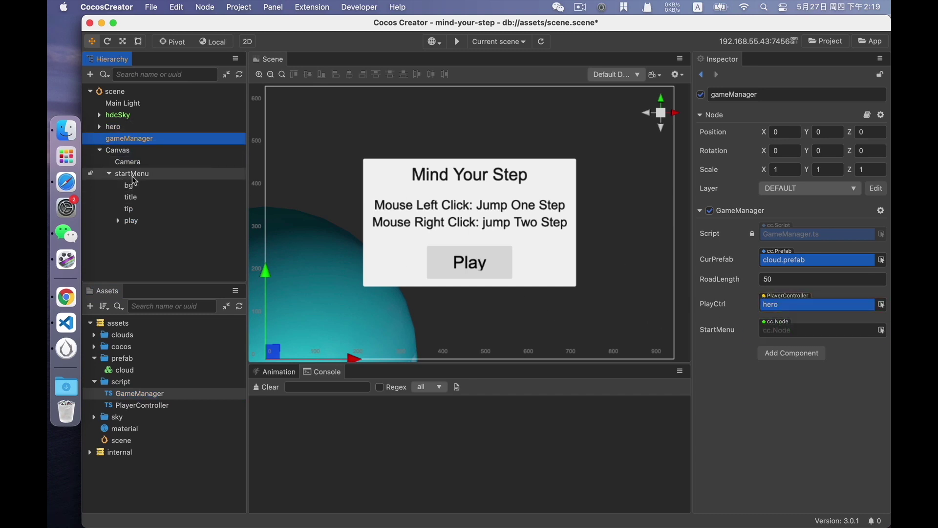
left_click_drag(137, 177, 785, 334)
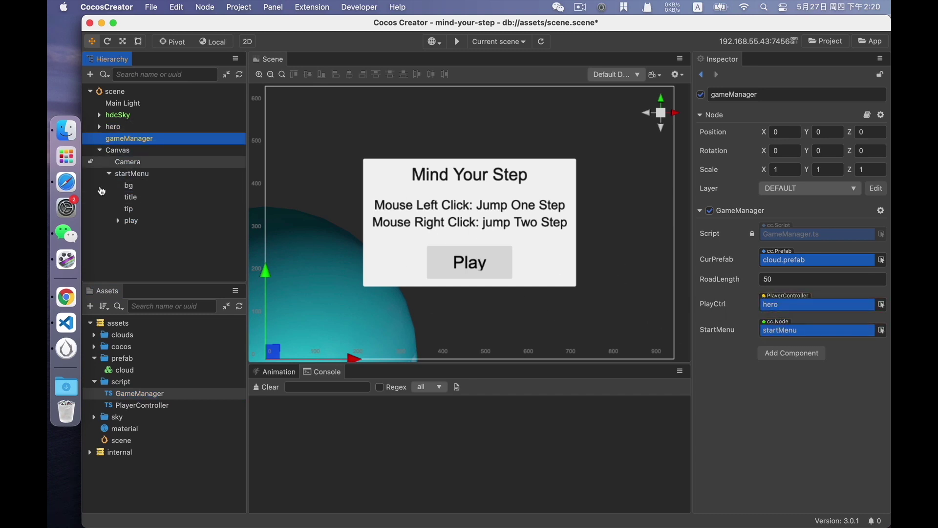
key("super+s")
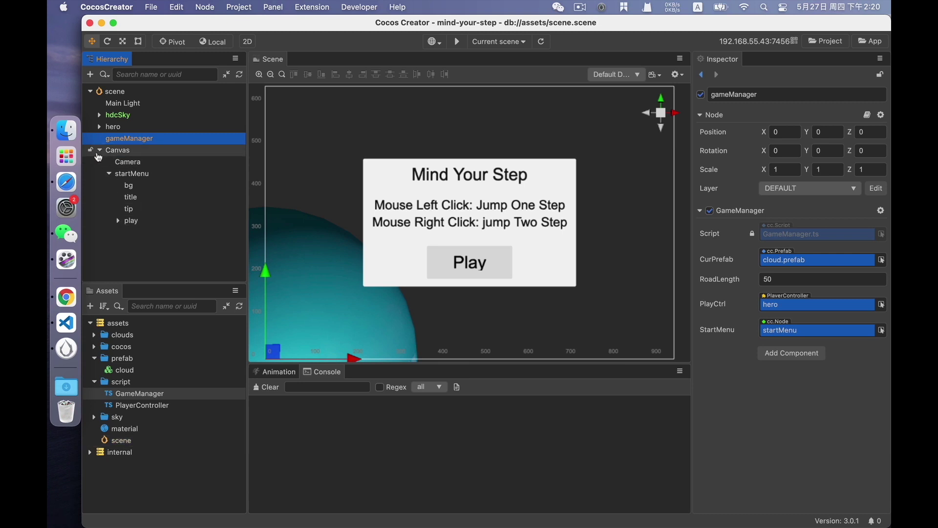
left_click(100, 150)
left_click(142, 192)
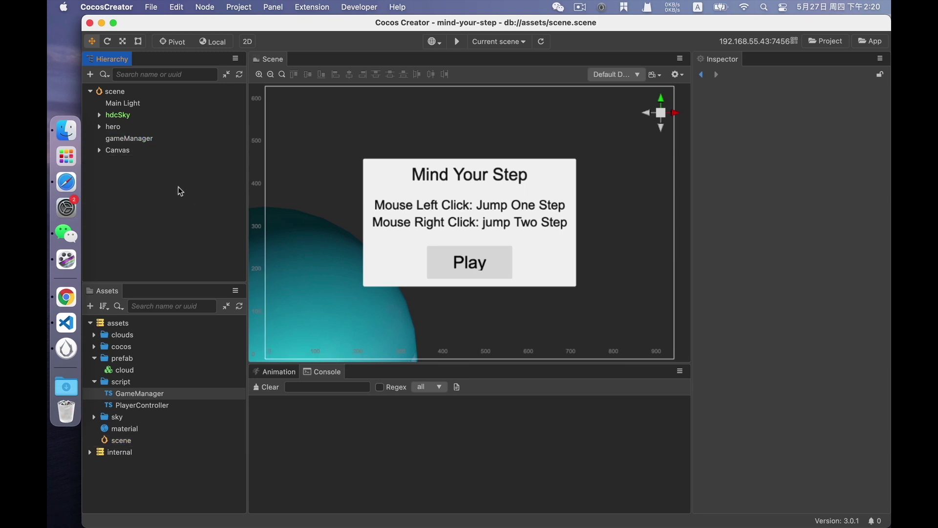
left_click(66, 322)
Save GameManager.ts with its playCtrl and startMenu declarations.
scroll(368, 382, "down", 3)
key("super+s")
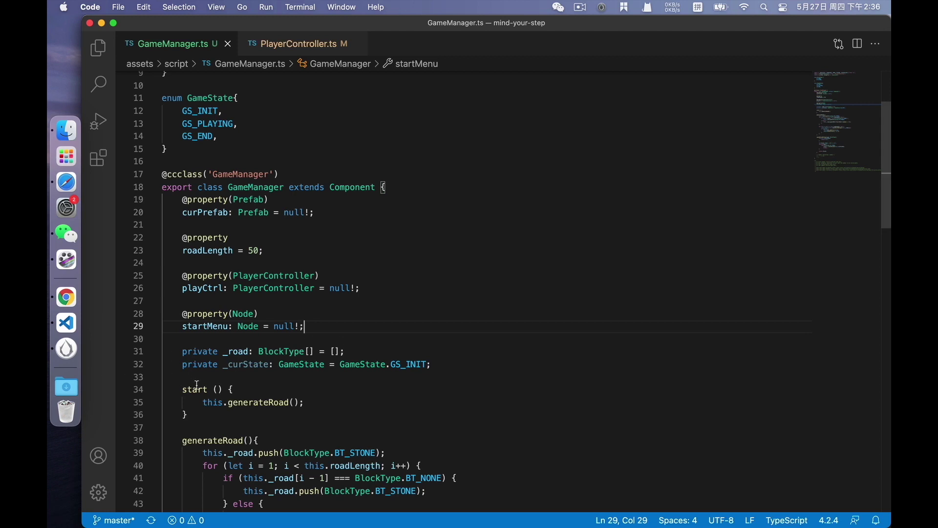